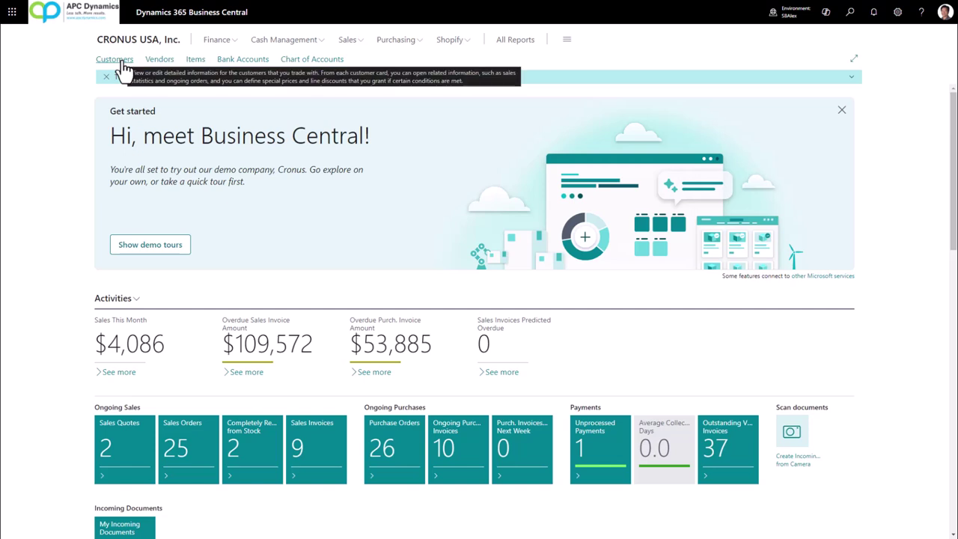
# Open the customer list and sort it by customer number in descending and ascending order, leaving it ascending.
pyautogui.click(120, 61)
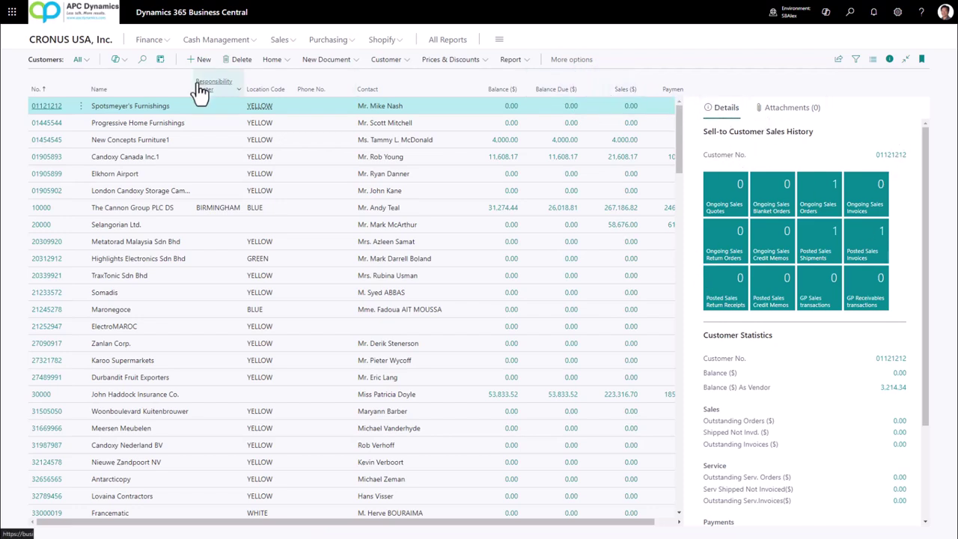
pyautogui.moveTo(72, 98)
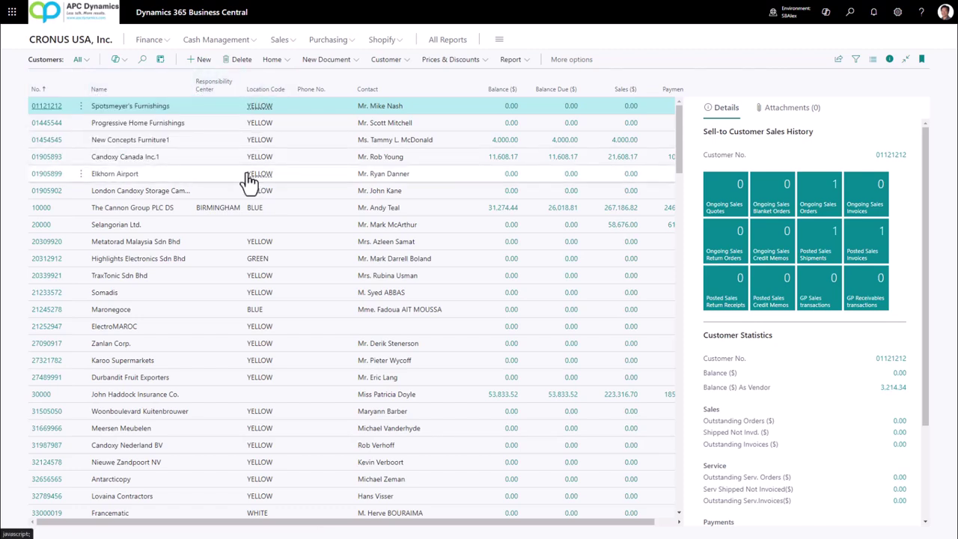
pyautogui.click(38, 93)
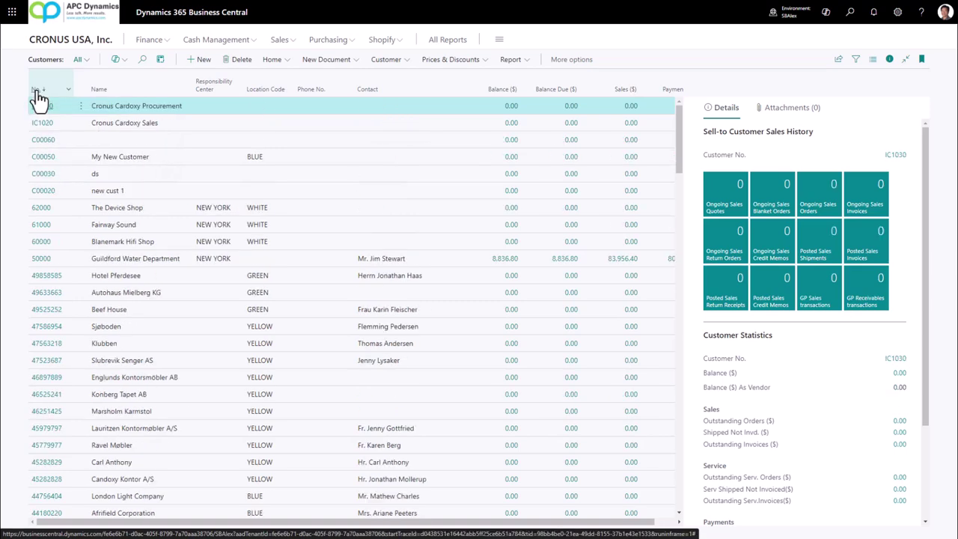
pyautogui.click(39, 93)
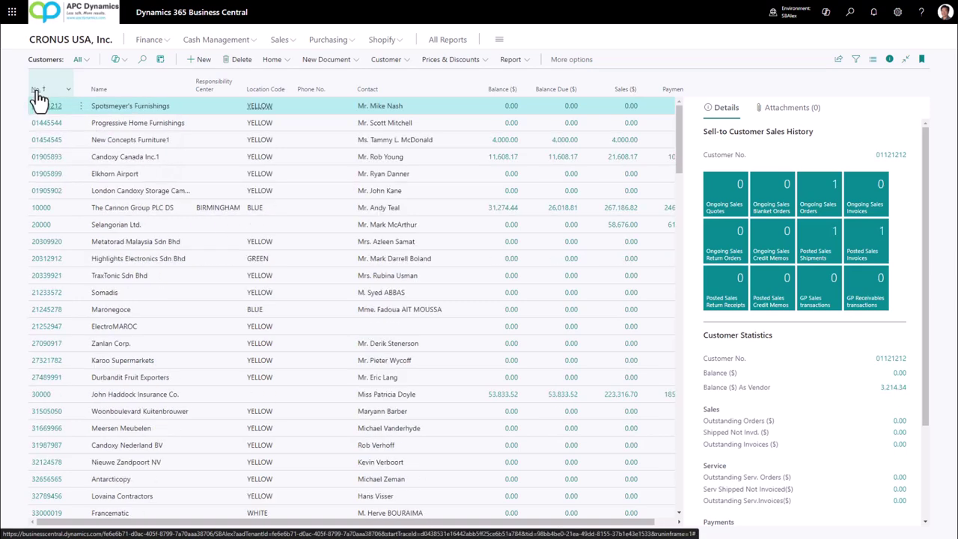
pyautogui.click(38, 94)
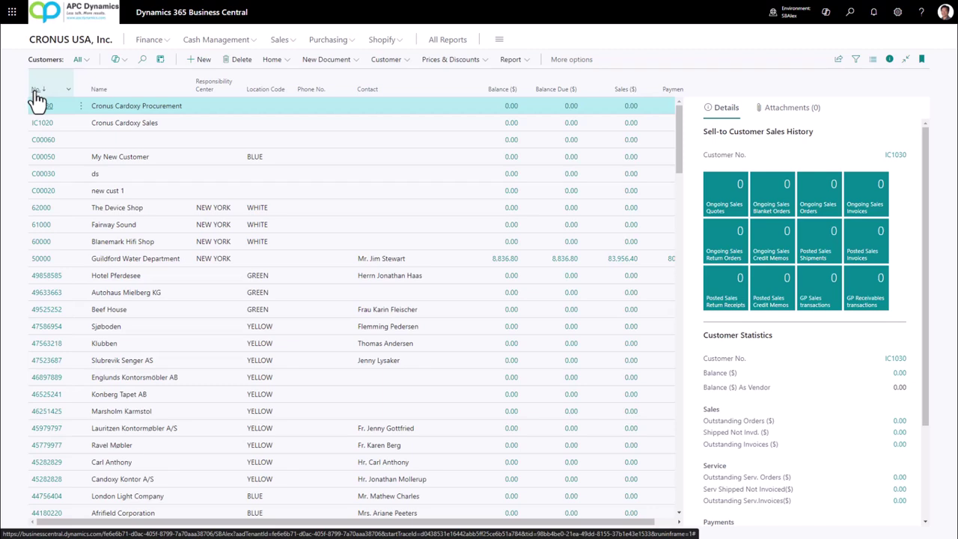
pyautogui.click(37, 93)
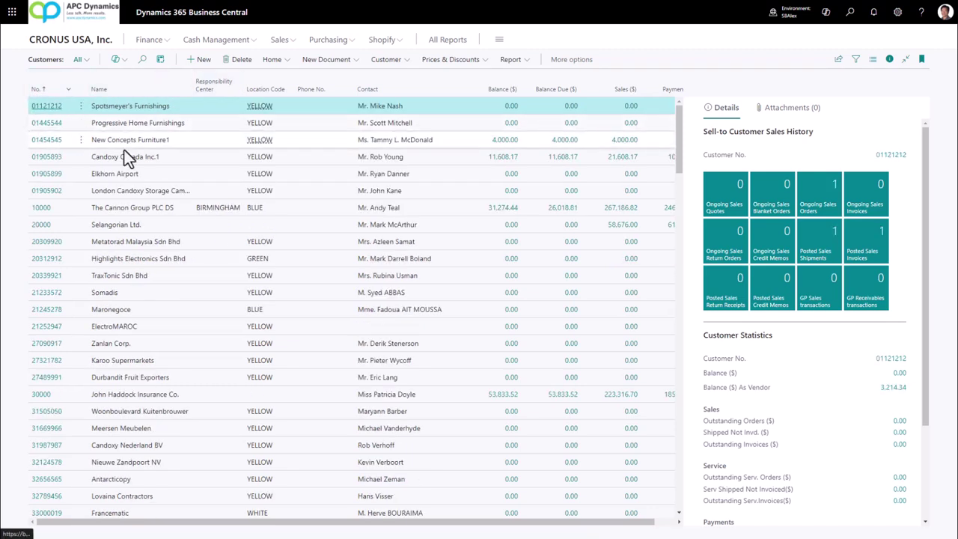
# Search the customer list for "The" and clear the search text.
pyautogui.click(143, 60)
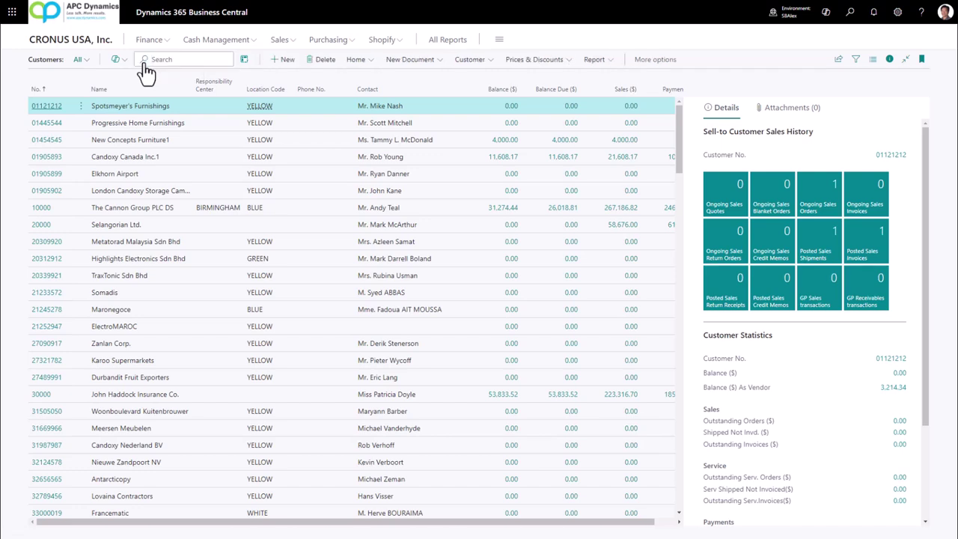
pyautogui.write('The')
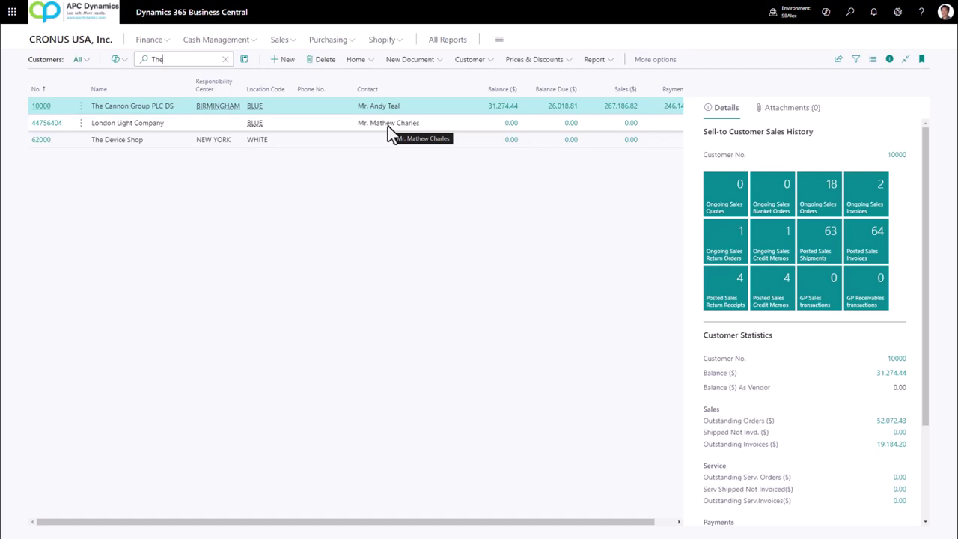
pyautogui.press('BackSpace')
pyautogui.press('BackSpace')
pyautogui.press('BackSpace')
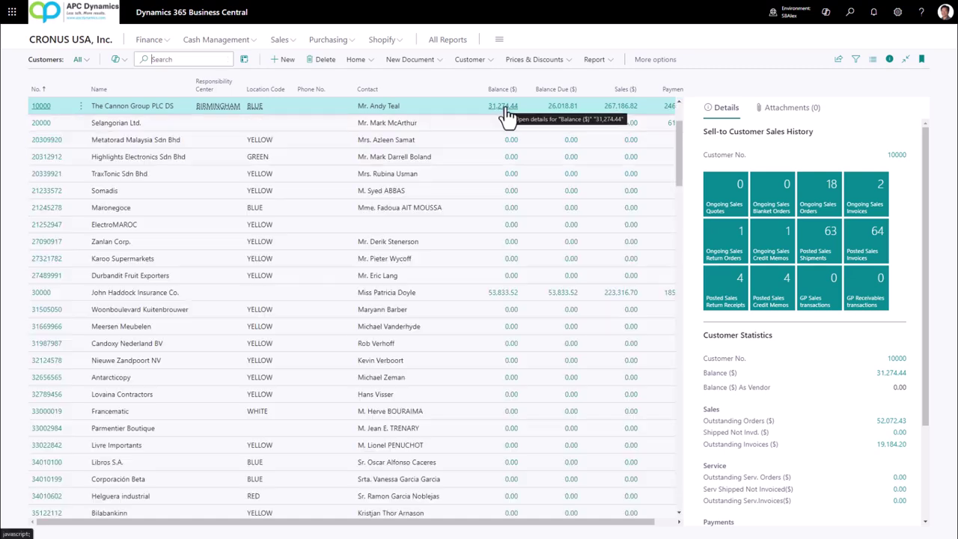
# Filter the customer list by Location Code with the value "blue".
pyautogui.click(857, 66)
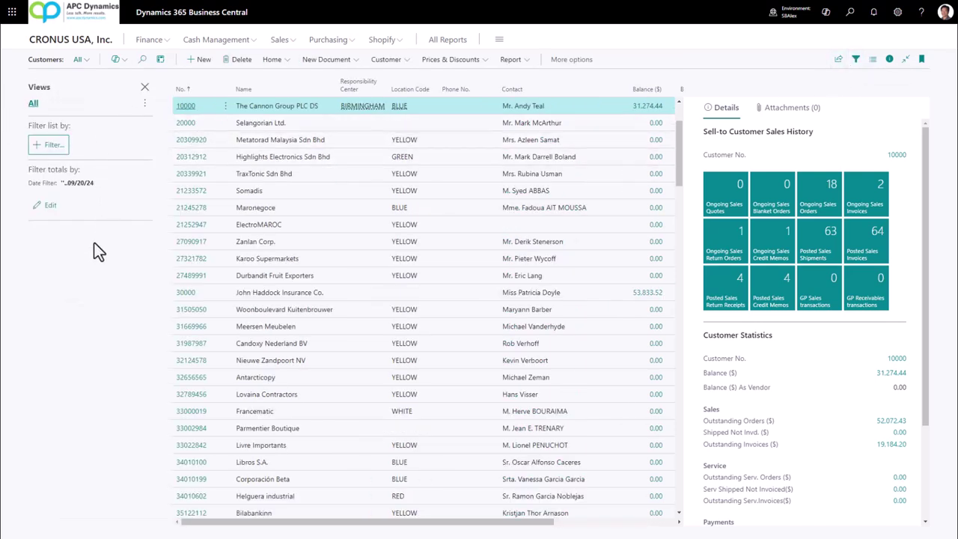
pyautogui.click(54, 148)
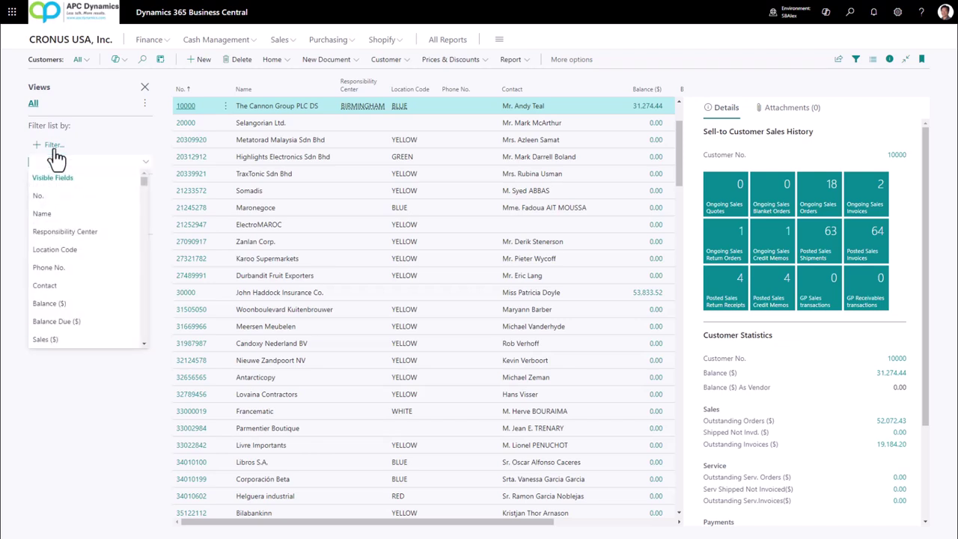
pyautogui.click(54, 252)
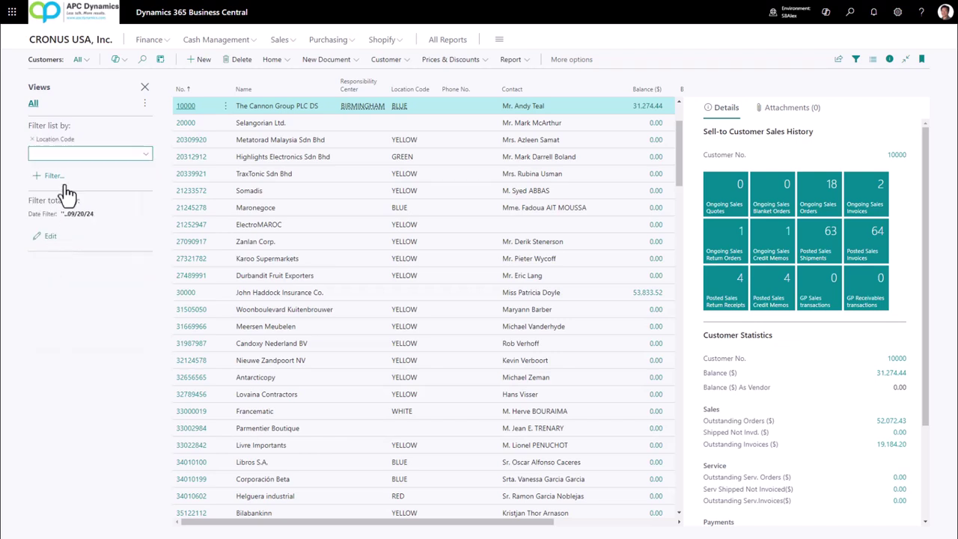
pyautogui.write('blue')
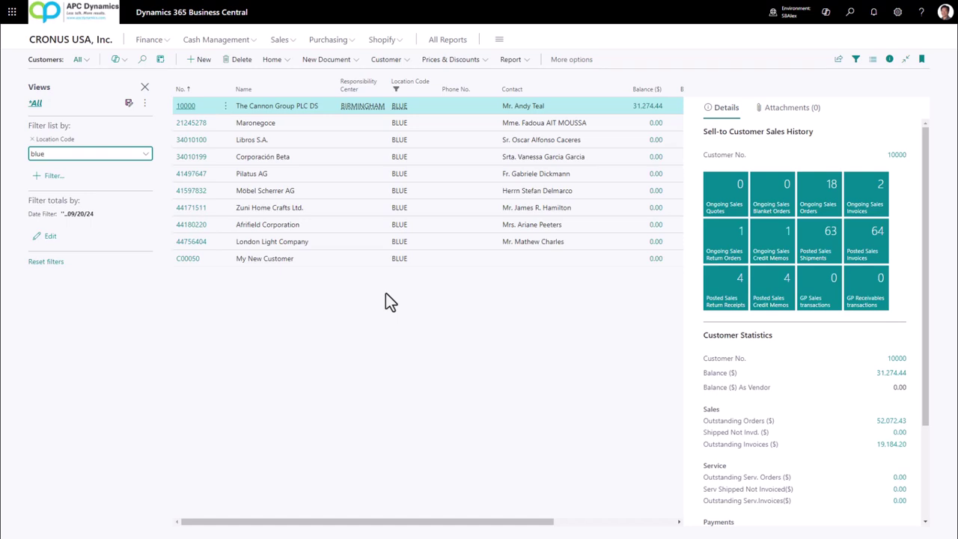
# Save the filtered customer list as a view named "Blue Location items".
pyautogui.click(128, 105)
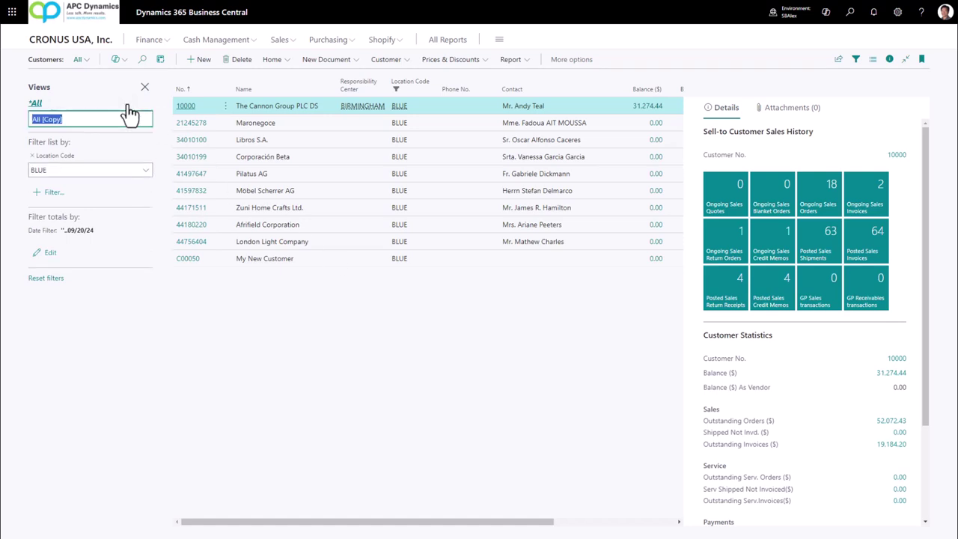
pyautogui.write('Blue Location items')
pyautogui.press('Return')
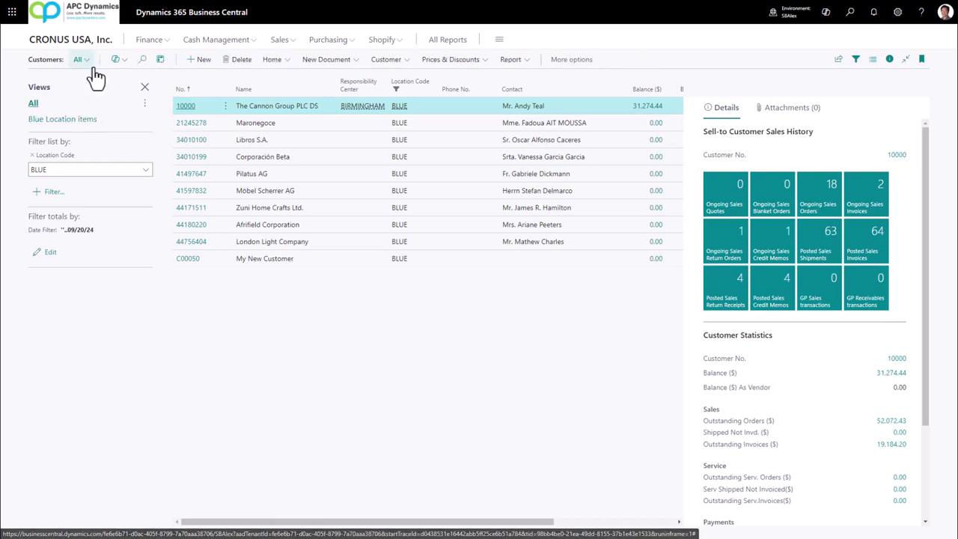
# Return to the home page, reopen the customer list and switch to the saved "Blue Location items" view.
pyautogui.click(67, 40)
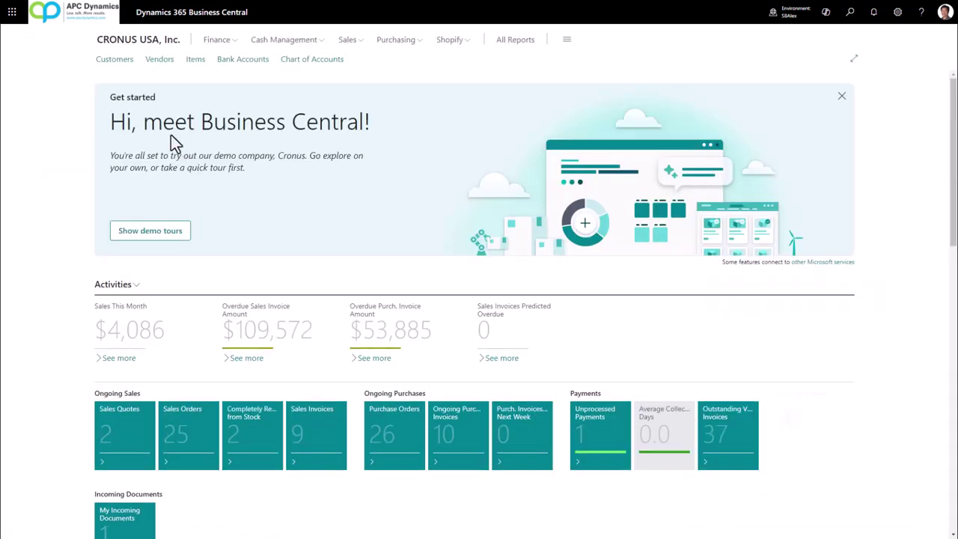
pyautogui.click(119, 61)
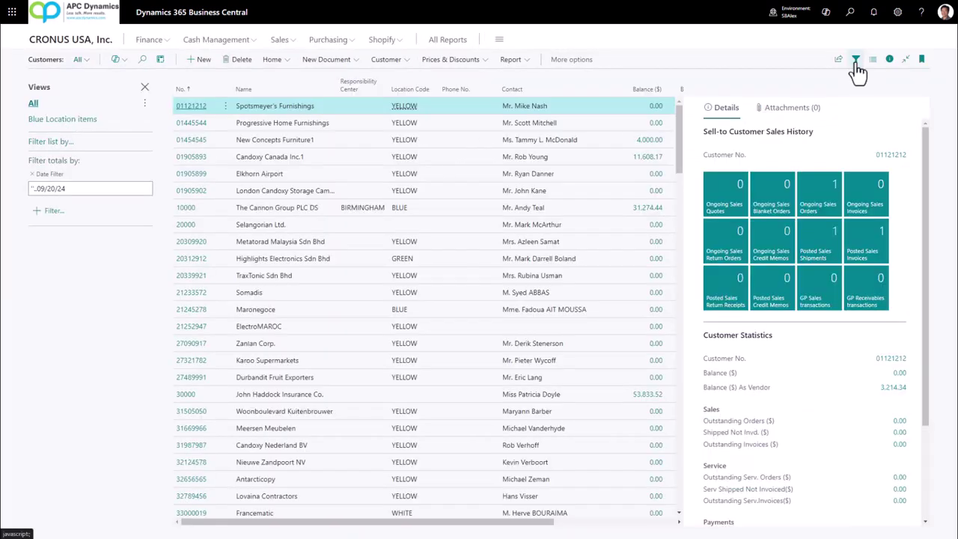
pyautogui.click(42, 121)
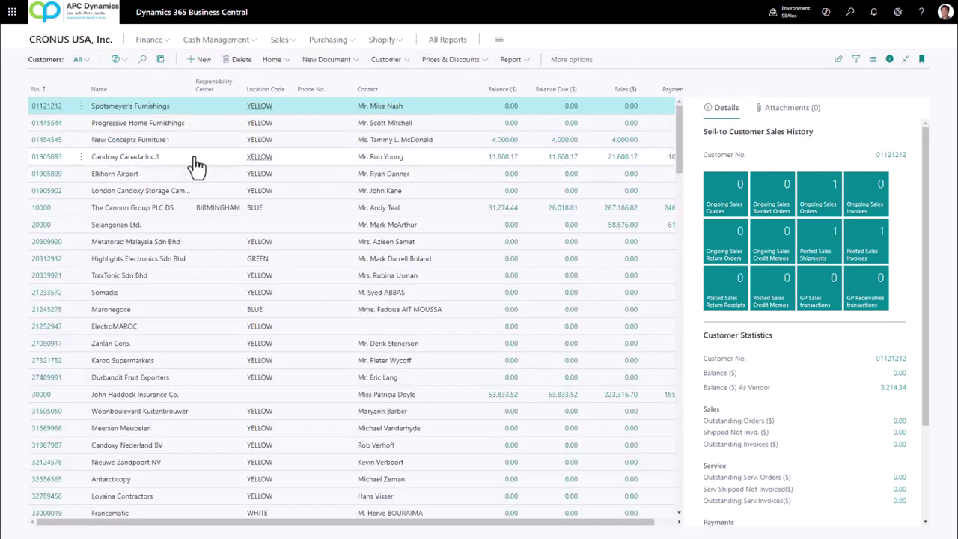
# Check the details of Progressive Home Furnishings and Elkhorn Airport, and hide the details pane beside the customer list.
pyautogui.click(161, 126)
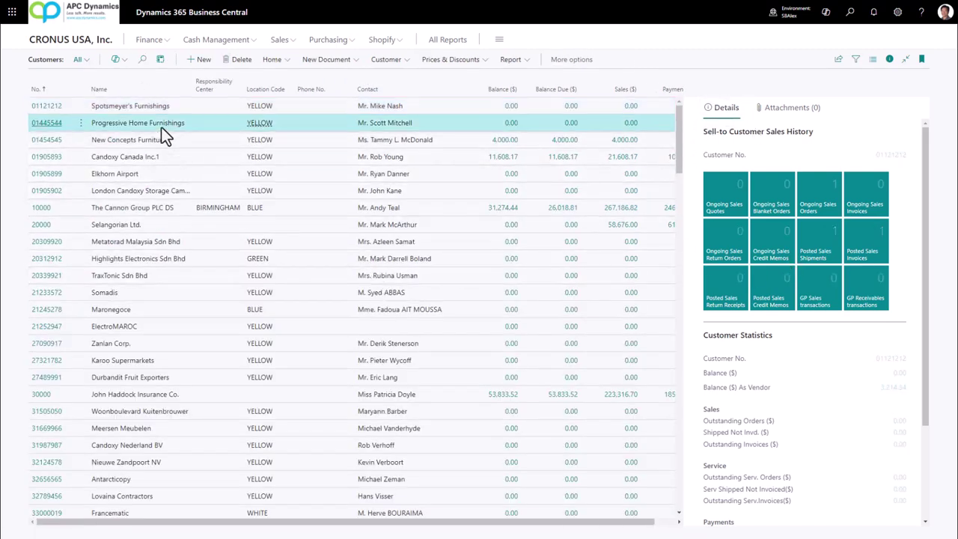
pyautogui.click(146, 176)
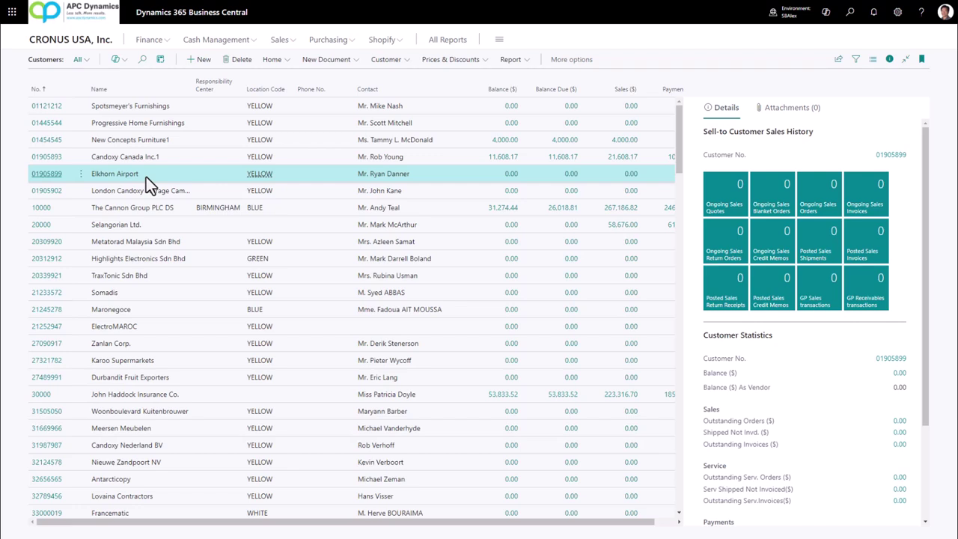
pyautogui.click(890, 61)
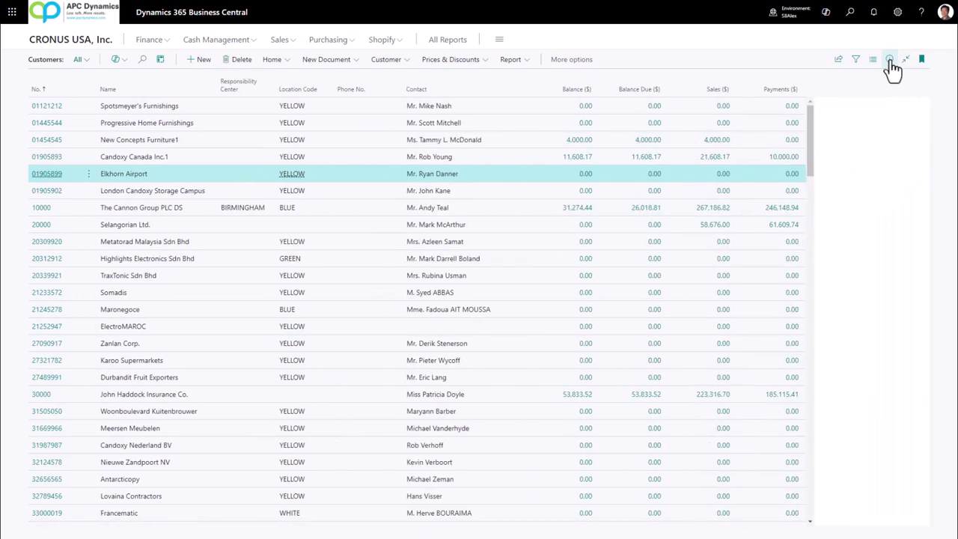
pyautogui.click(889, 61)
pyautogui.click(888, 62)
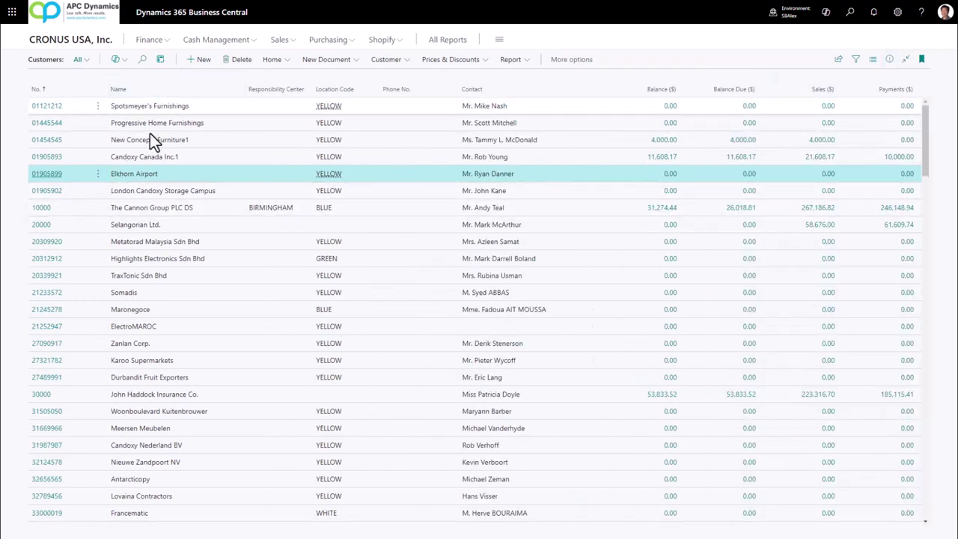
# Open the customer card of The Cannon Group PLC DS, and hide and restore its details pane.
pyautogui.click(41, 213)
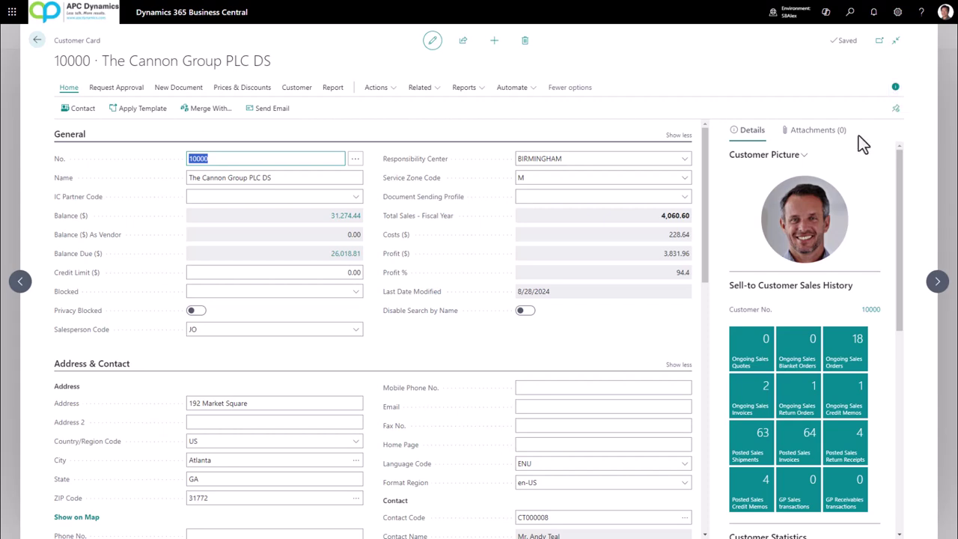
pyautogui.click(895, 88)
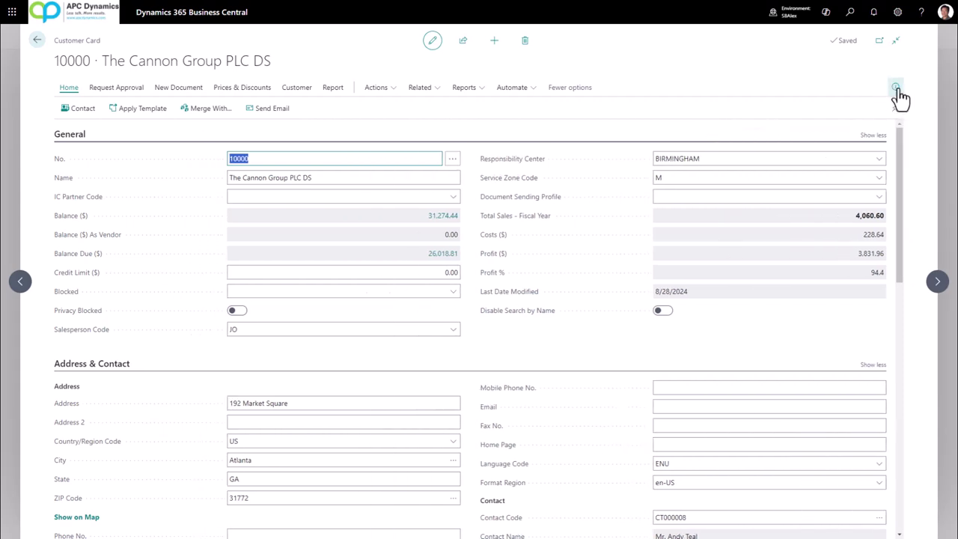
pyautogui.click(897, 89)
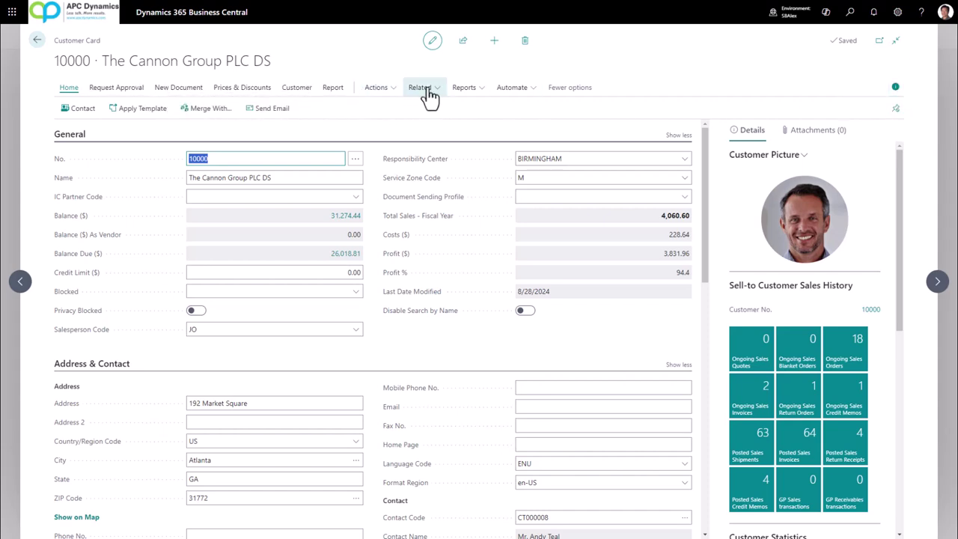
# Review the actions available for The Cannon Group PLC DS customer, including the new document types and their further options.
pyautogui.click(346, 91)
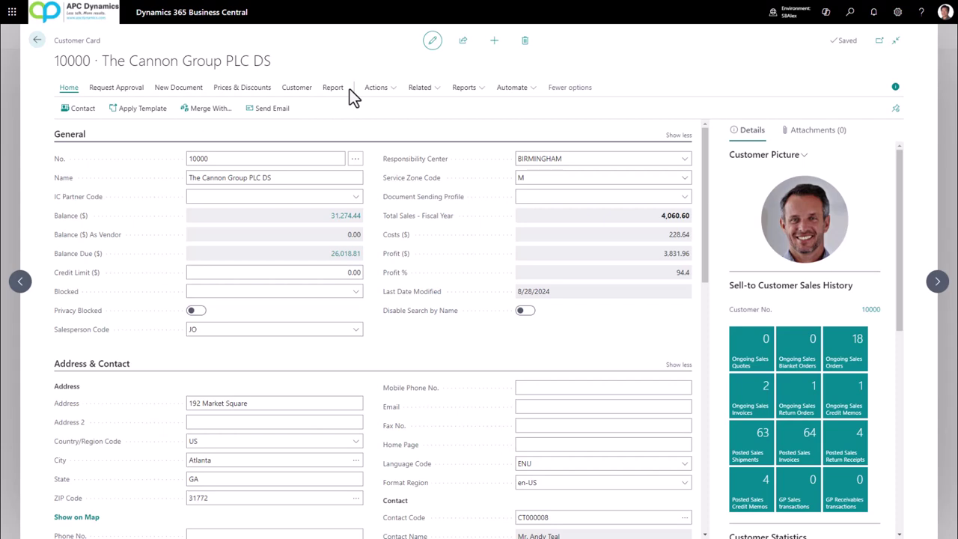
pyautogui.click(376, 88)
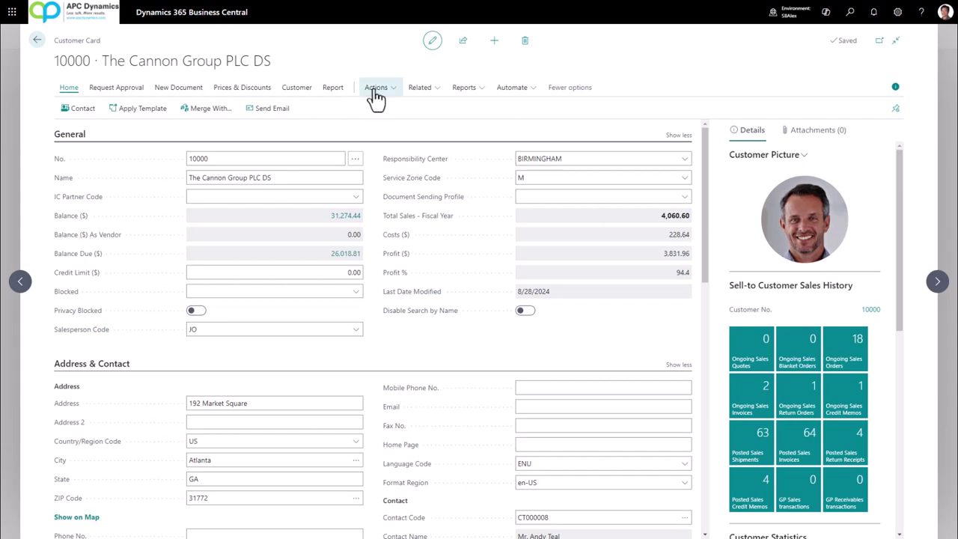
pyautogui.click(420, 88)
pyautogui.click(376, 89)
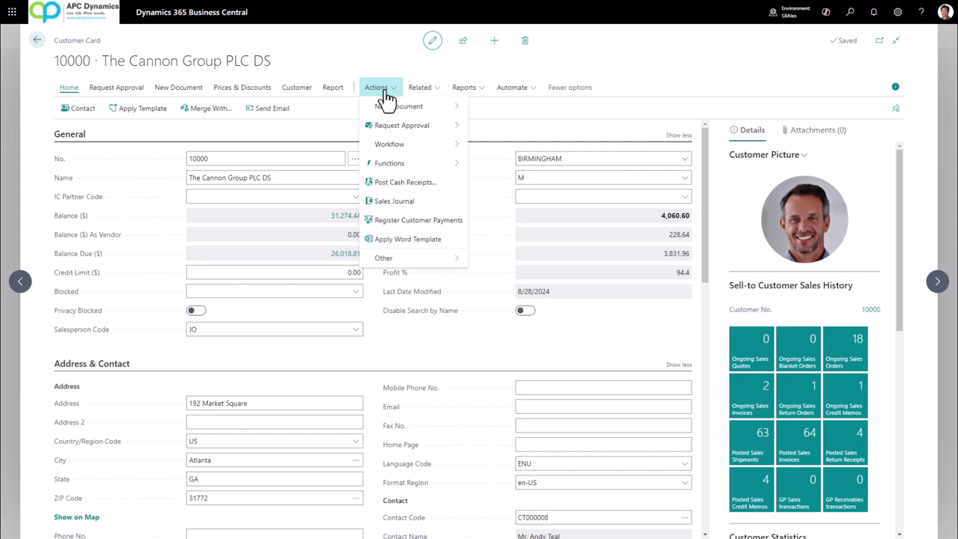
pyautogui.moveTo(385, 112)
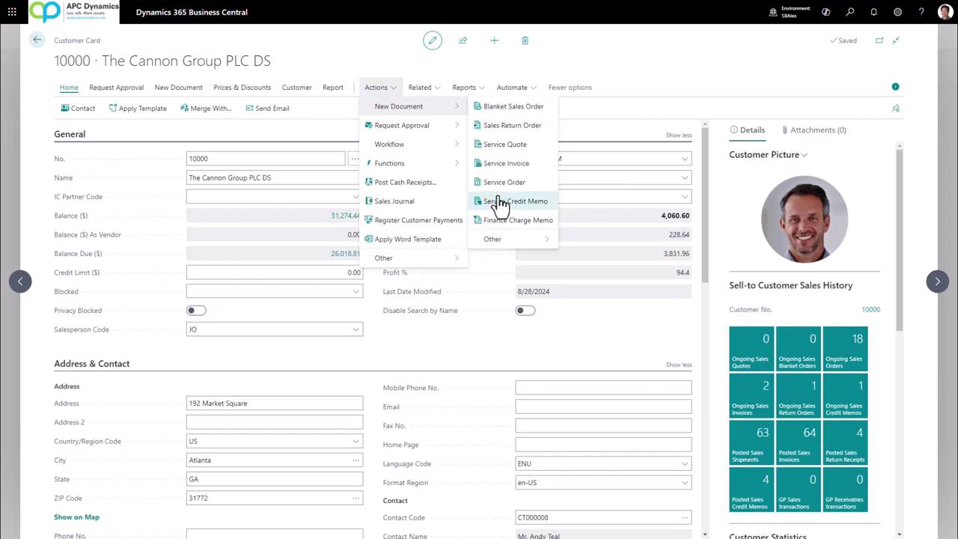
pyautogui.moveTo(505, 238)
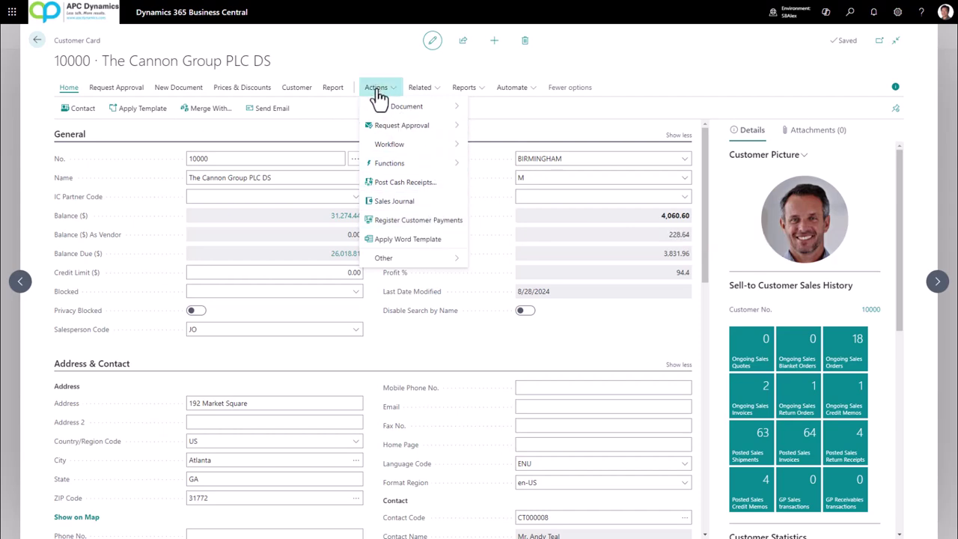
# Review the customer's related records, including history, sales, and the prices and discounts options.
pyautogui.click(419, 88)
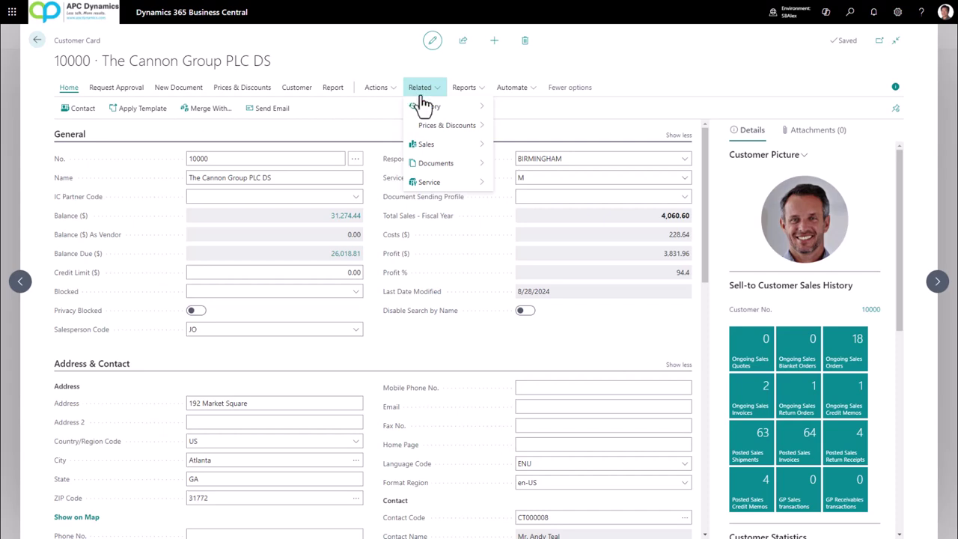
pyautogui.moveTo(430, 107)
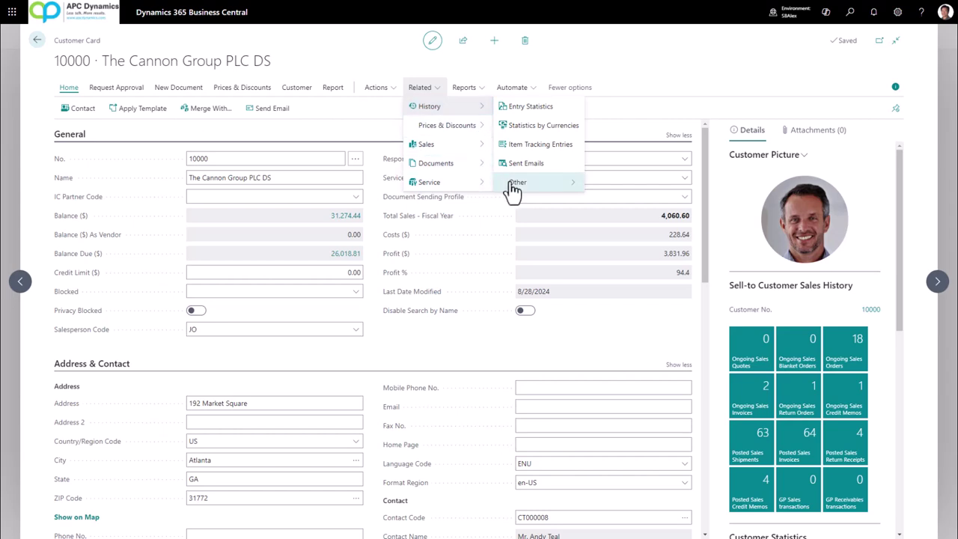
pyautogui.moveTo(513, 185)
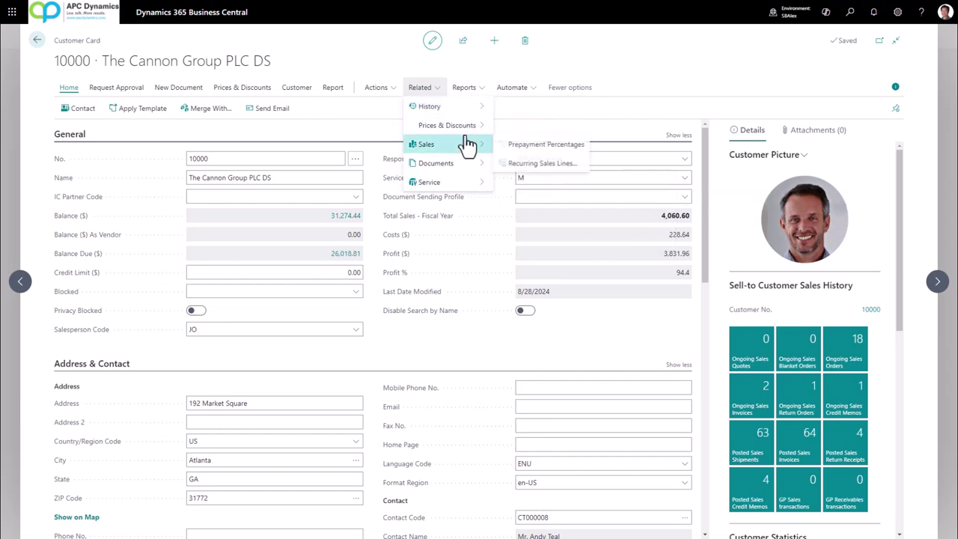
pyautogui.moveTo(465, 123)
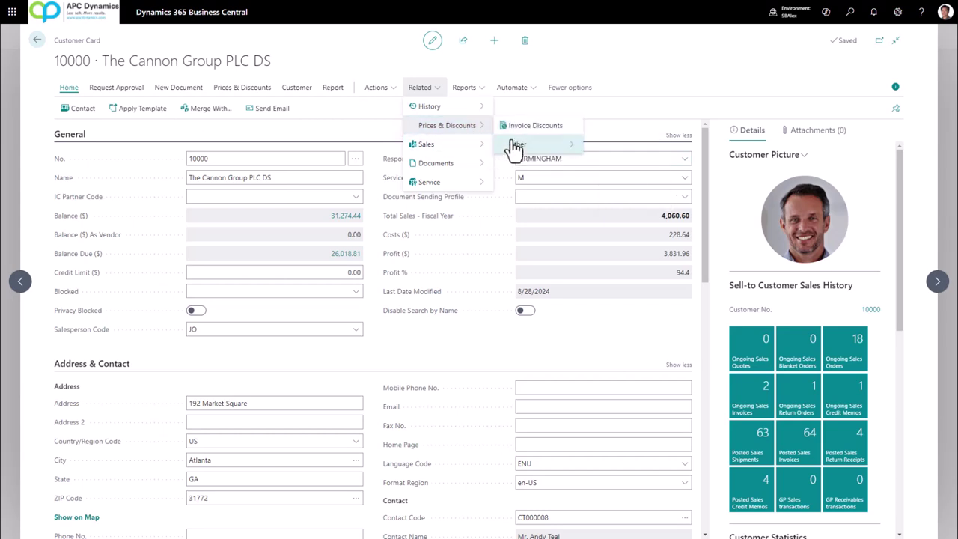
pyautogui.moveTo(515, 148)
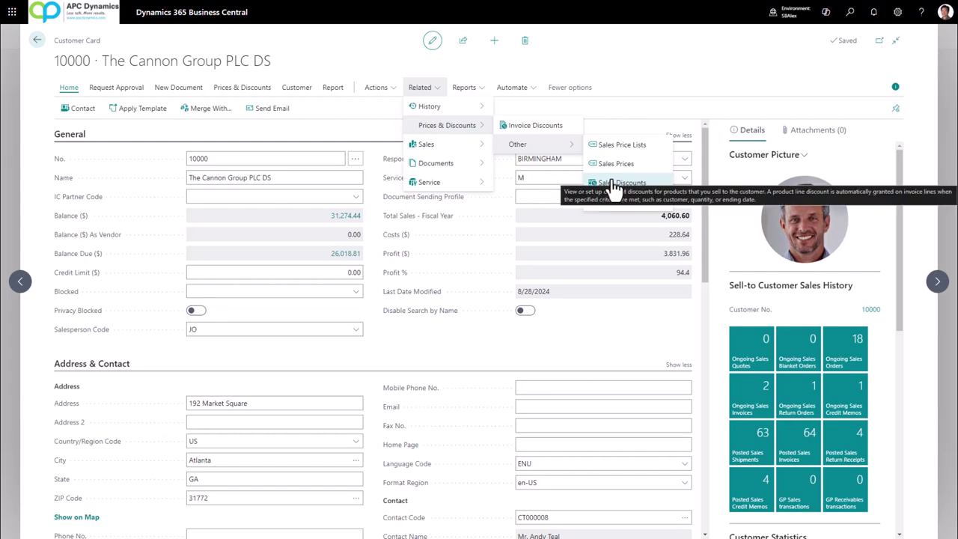
pyautogui.click(380, 121)
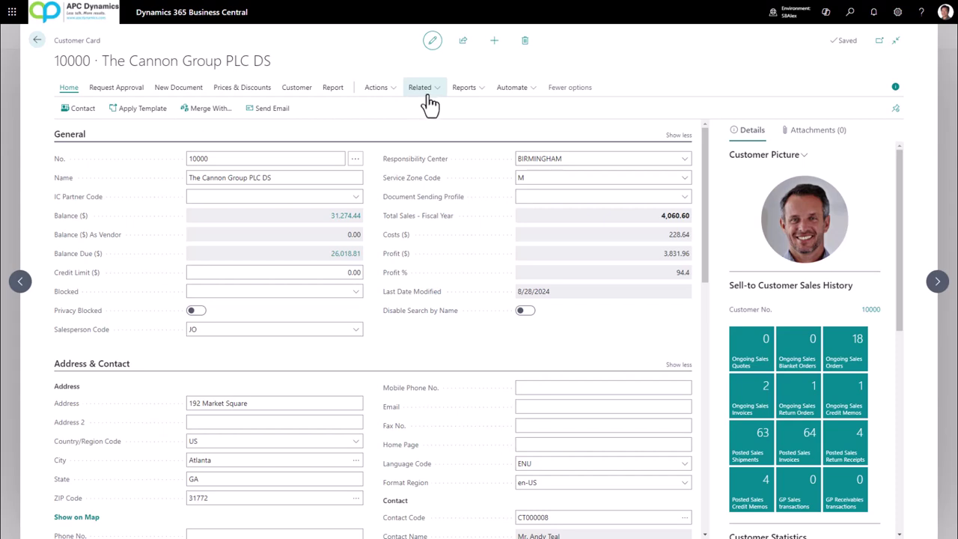
# Review the customer's available reports and Power Automate flow options, and return to the home page.
pyautogui.click(464, 92)
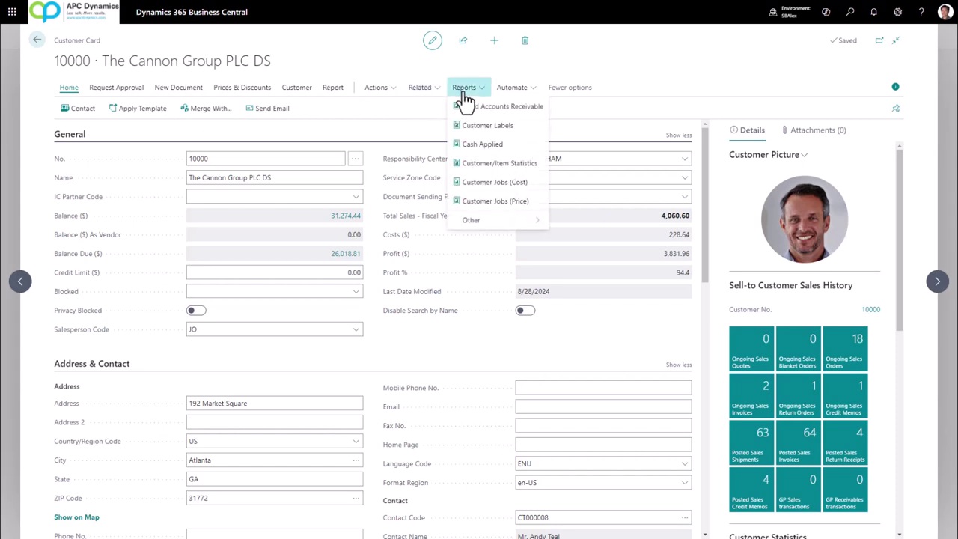
pyautogui.click(497, 92)
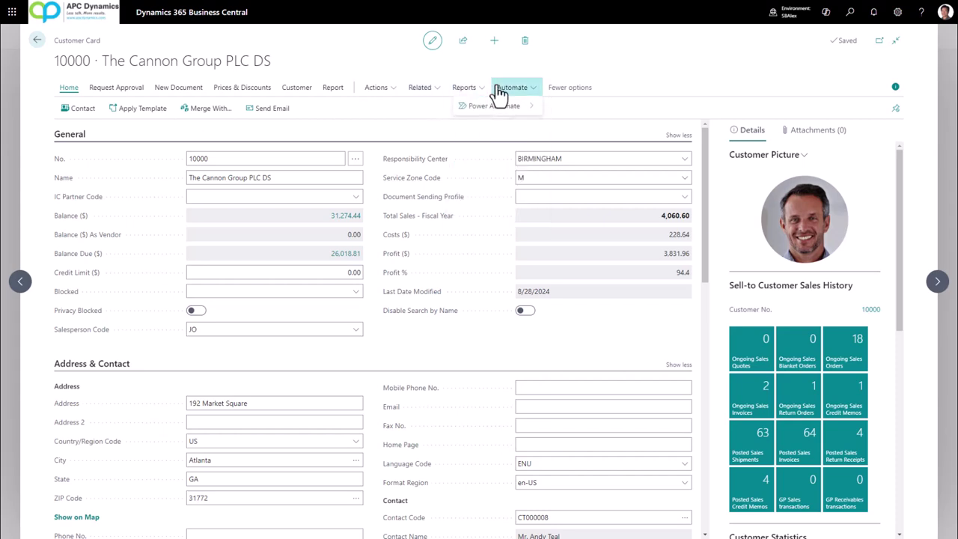
pyautogui.moveTo(497, 113)
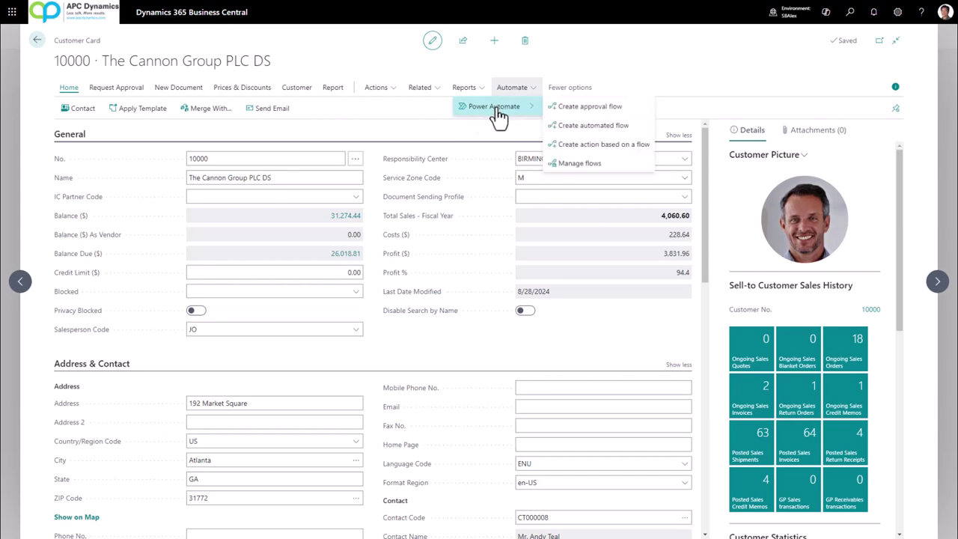
pyautogui.press('Escape')
pyautogui.press('Escape')
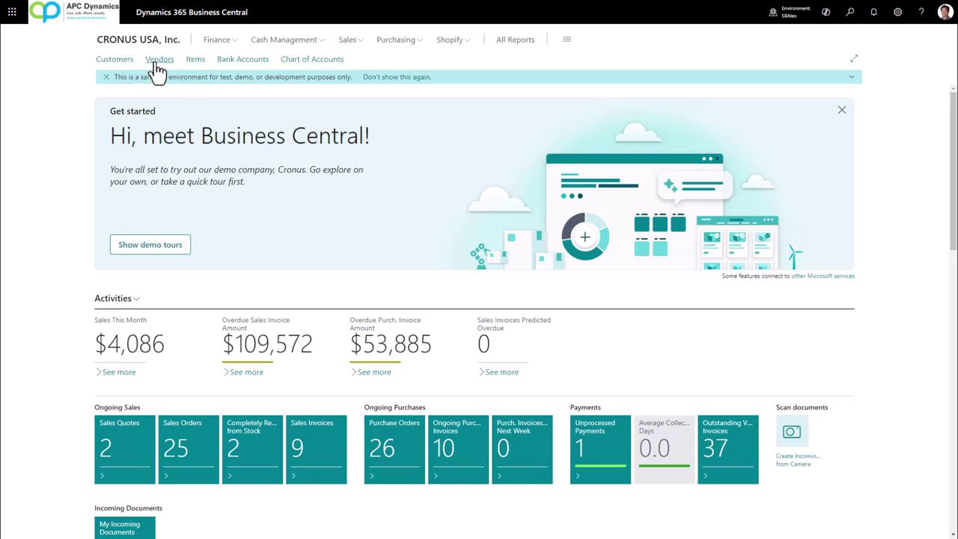
# Open the vendor card of London Postmaster from the vendor list and check its available actions and related records.
pyautogui.click(158, 60)
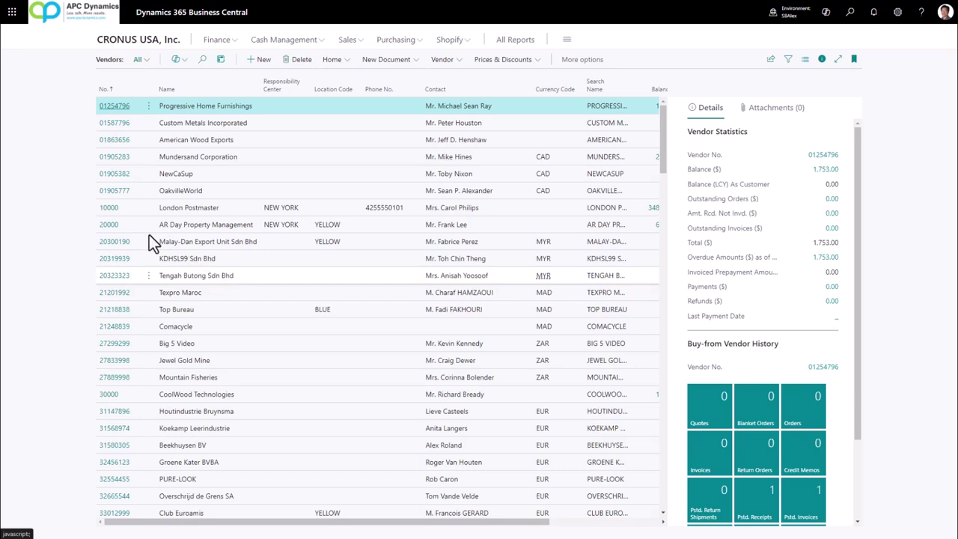
pyautogui.click(111, 209)
pyautogui.click(110, 208)
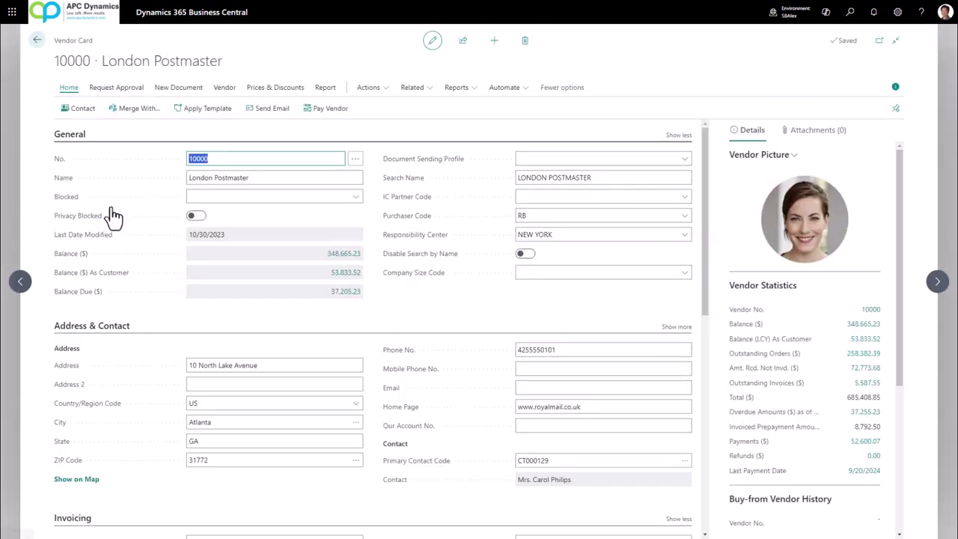
pyautogui.click(369, 88)
pyautogui.click(412, 91)
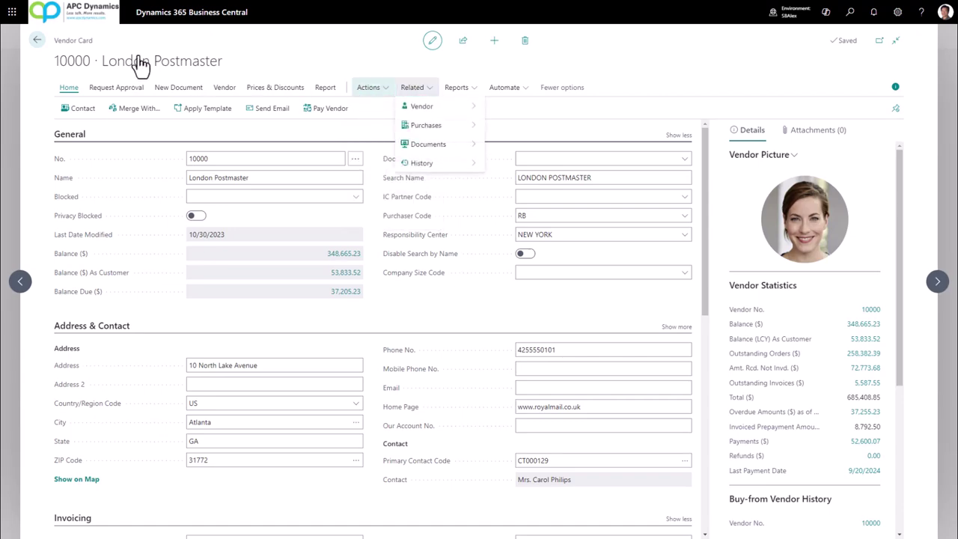
# Leave the vendor card for the item list, show and hide its details pane, and select the Tire item.
pyautogui.hotkey('alt', 'Left')
pyautogui.hotkey('alt', 'Left')
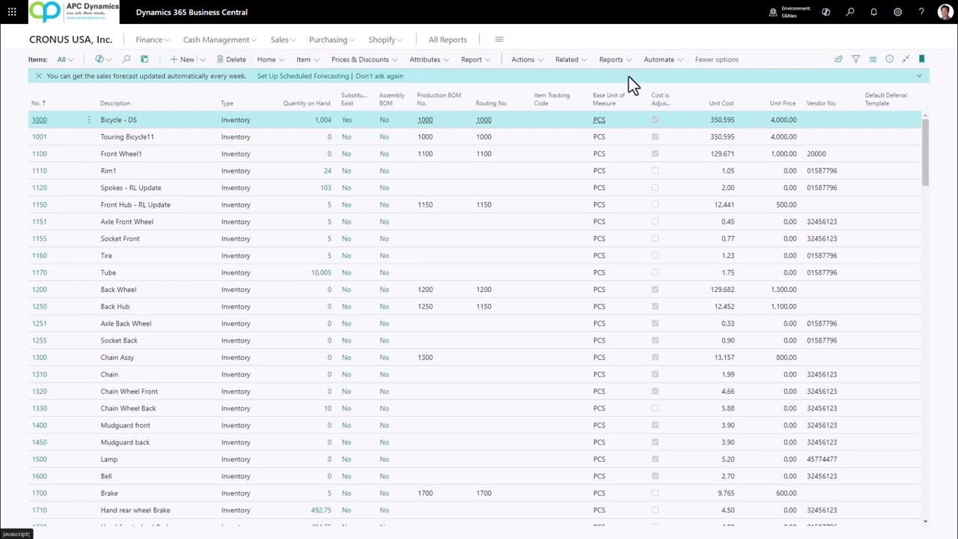
pyautogui.click(889, 60)
pyautogui.click(889, 60)
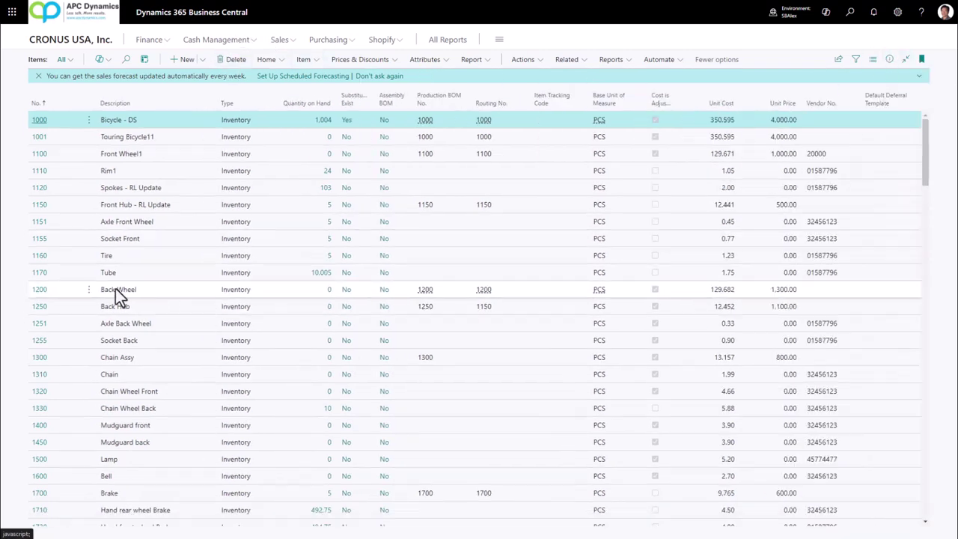
pyautogui.click(43, 258)
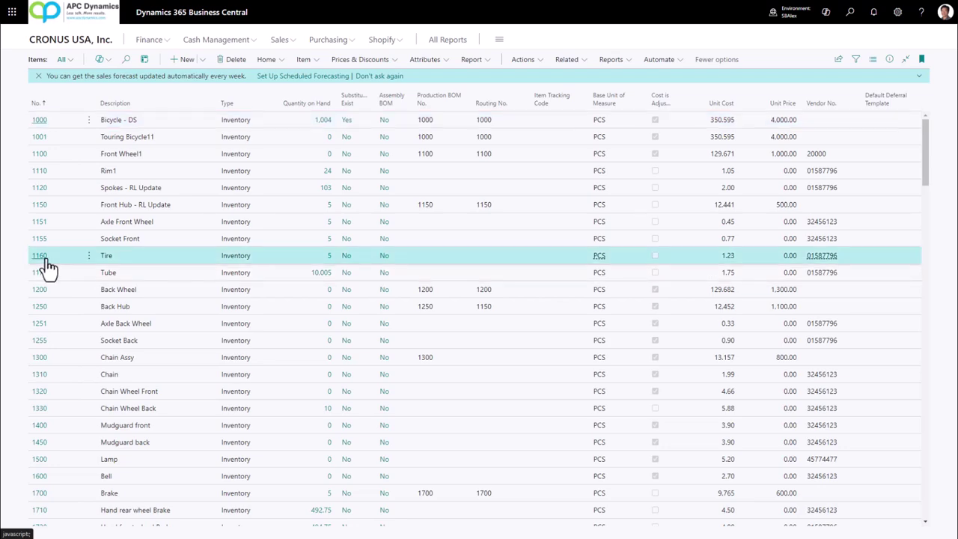
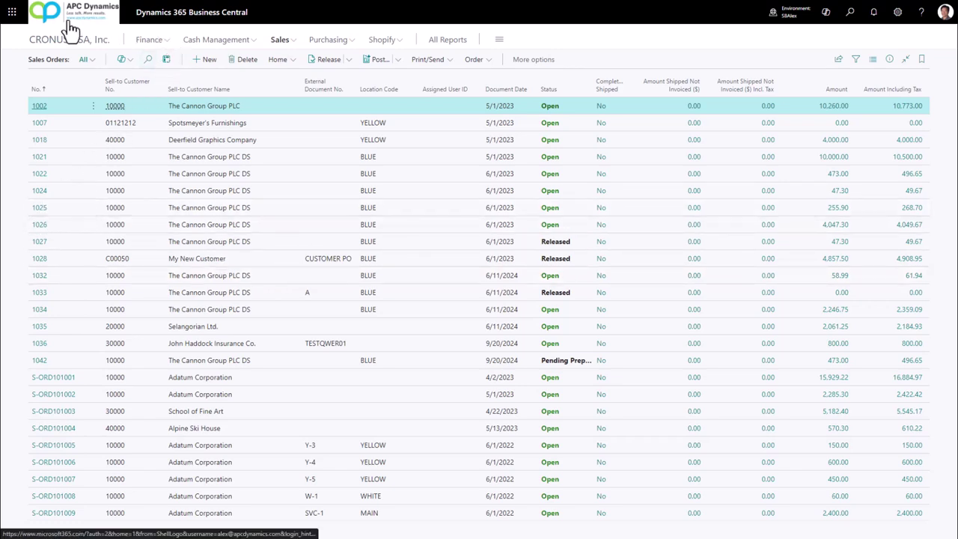
# In the sales orders list, show and hide the details pane and the filter pane.
pyautogui.click(888, 60)
pyautogui.click(889, 60)
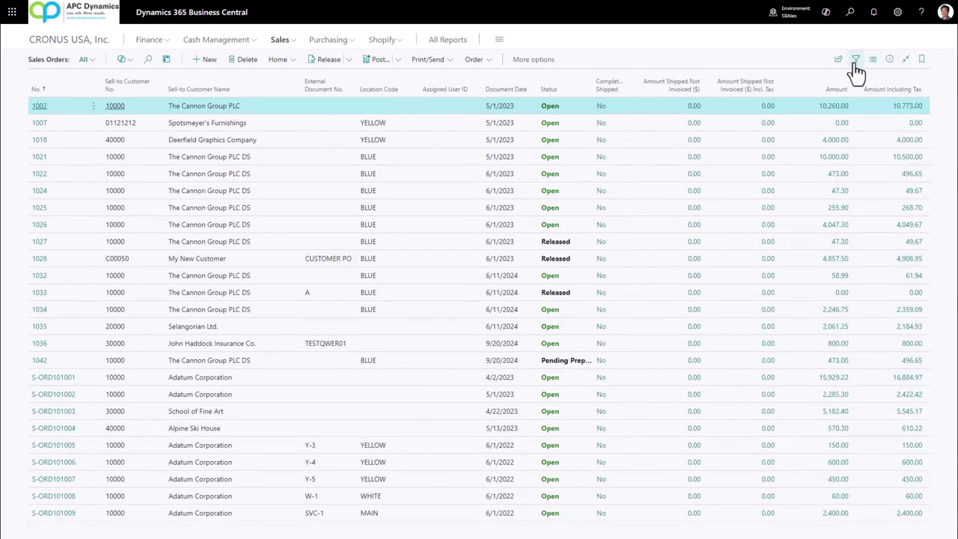
pyautogui.click(855, 61)
pyautogui.click(856, 61)
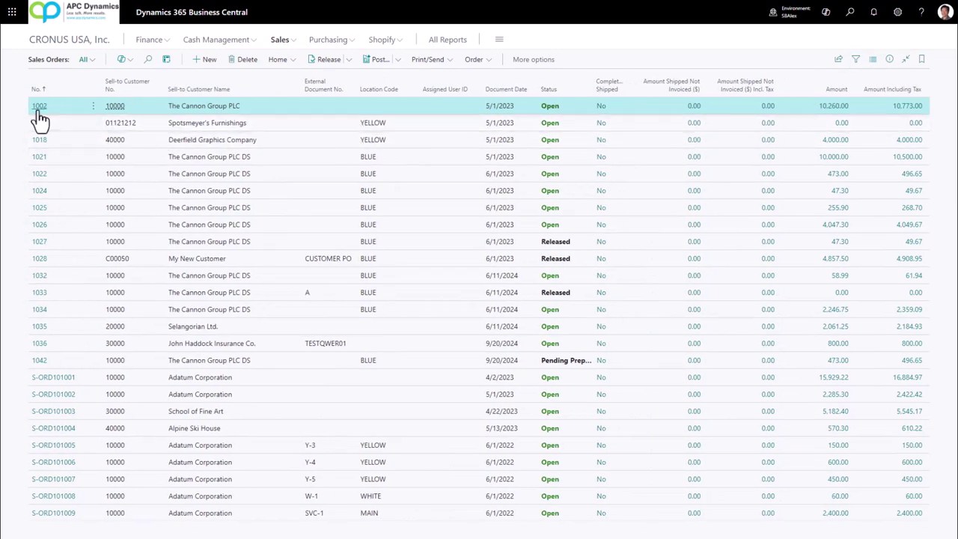
pyautogui.moveTo(120, 87)
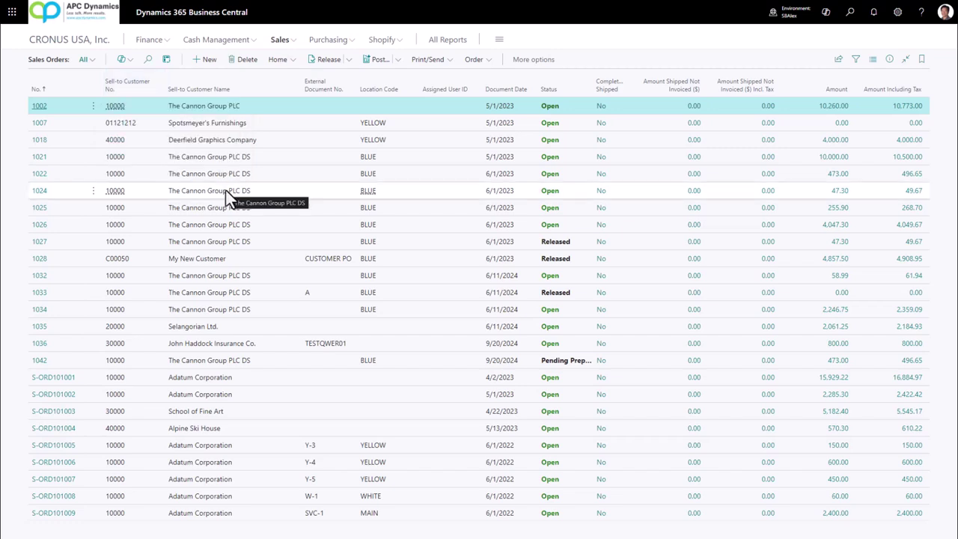
# Open the 2,246.75 sales order of The Cannon Group PLC DS, and collapse and expand its General and Invoice Details sections.
pyautogui.click(37, 366)
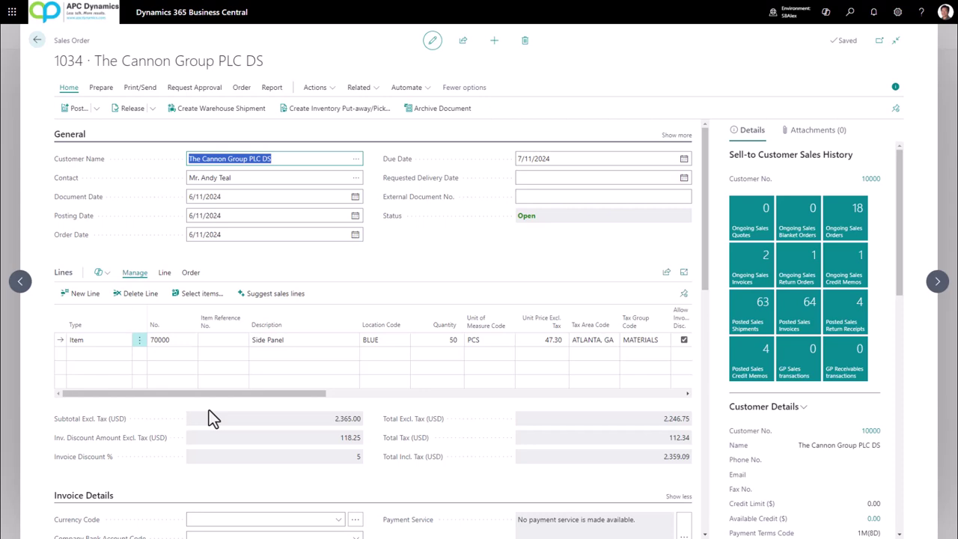
pyautogui.click(75, 143)
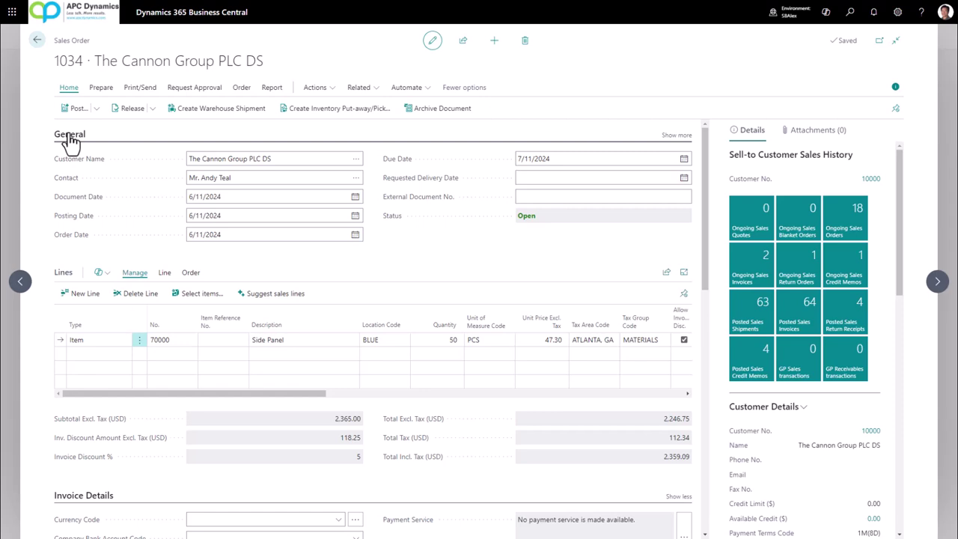
pyautogui.click(71, 139)
pyautogui.scroll(-1, 72, 239)
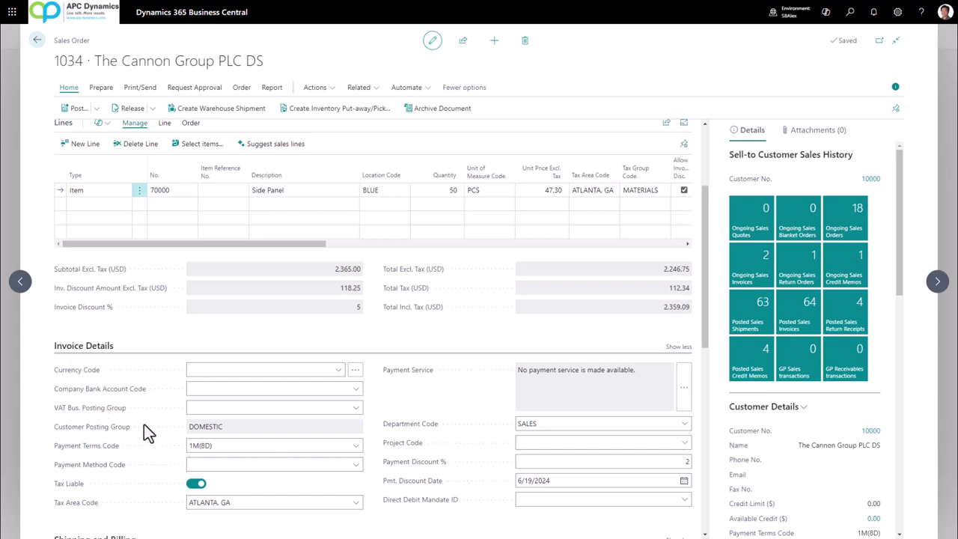
pyautogui.click(98, 349)
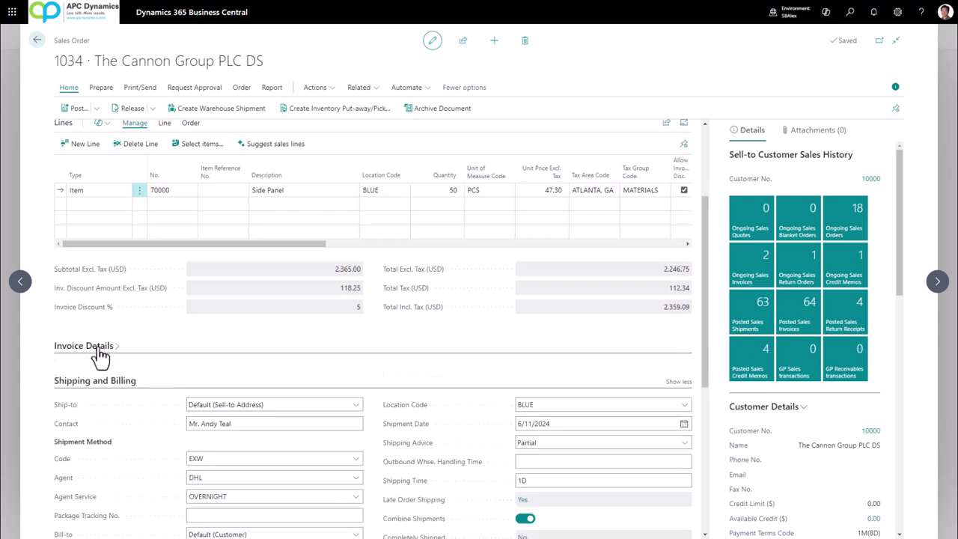
pyautogui.click(98, 349)
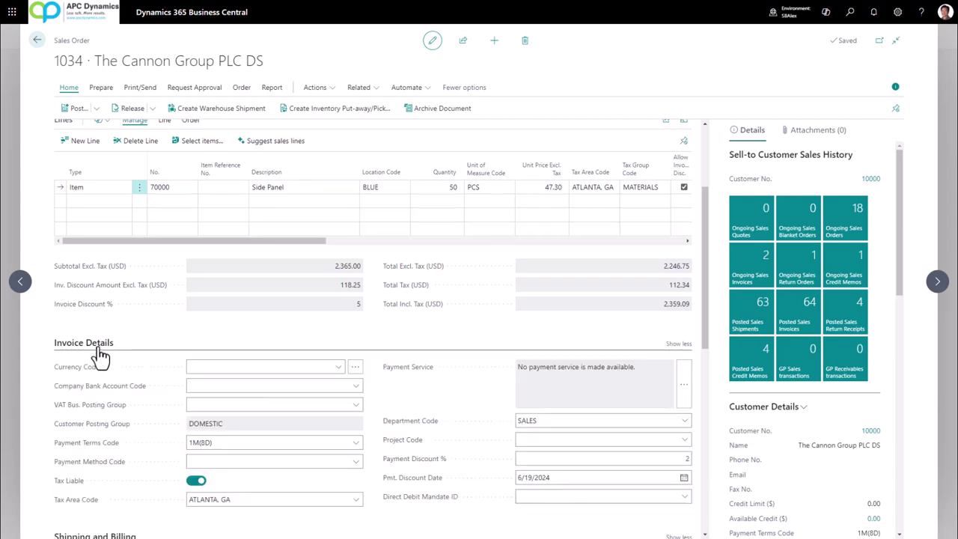
pyautogui.scroll(2, 338, 134)
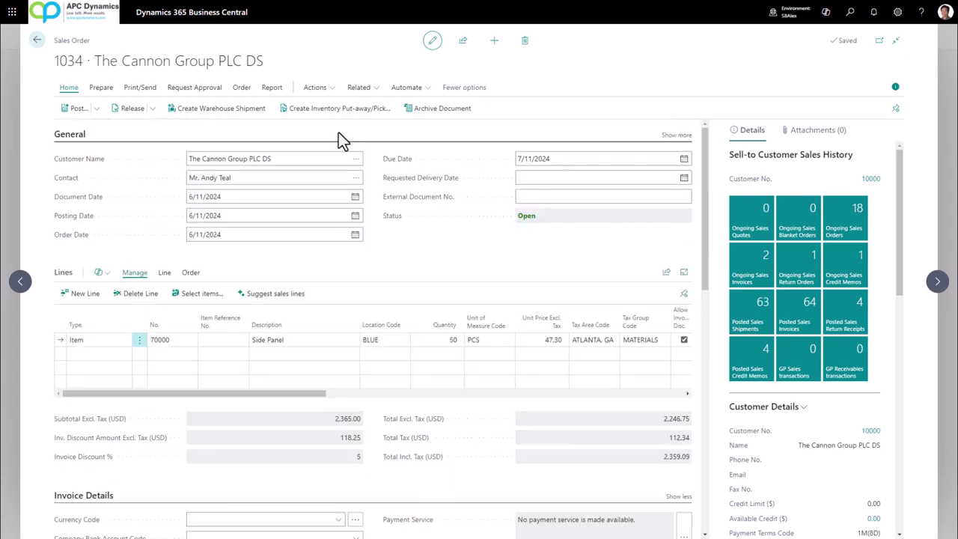
# Check the sales order's available actions and related records, and return to the home page.
pyautogui.click(318, 92)
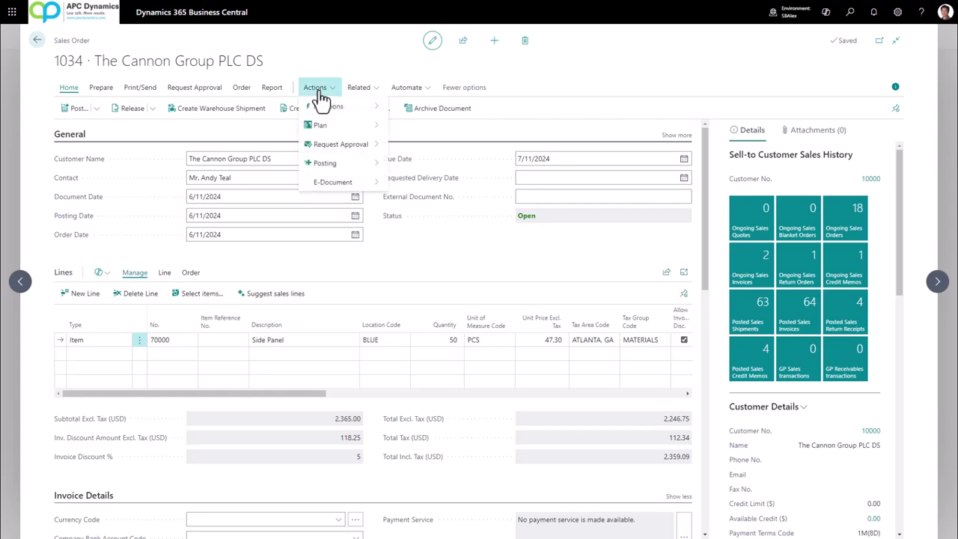
pyautogui.click(354, 90)
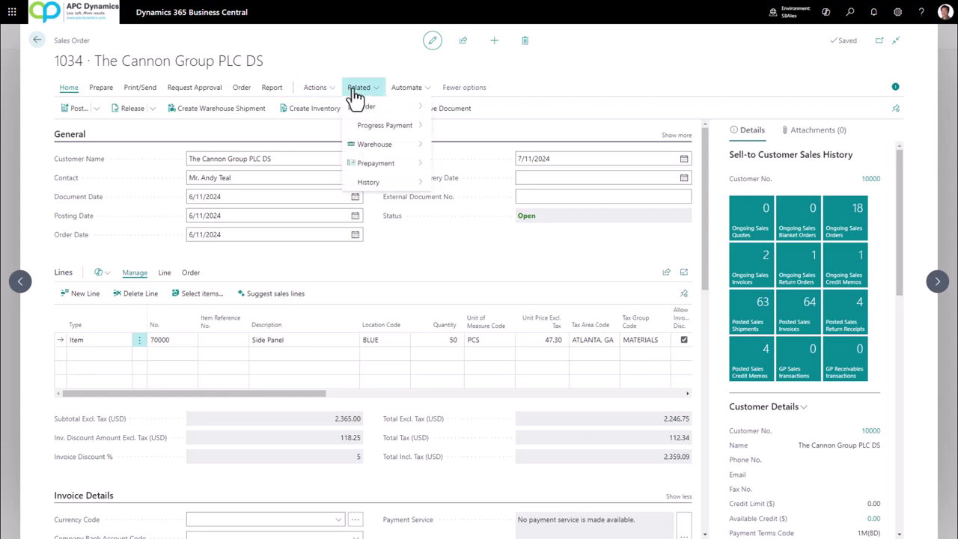
pyautogui.press('Escape')
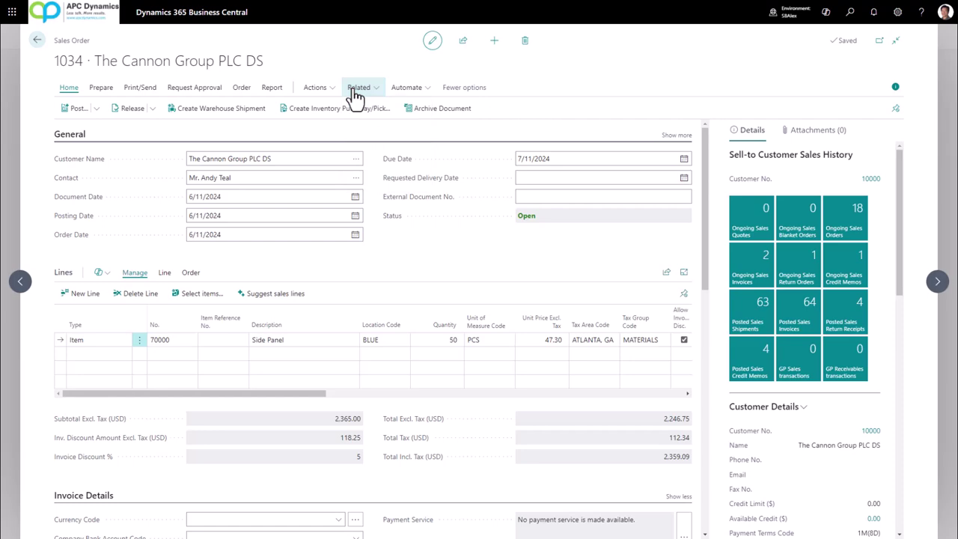
pyautogui.press('Escape')
pyautogui.press('Escape')
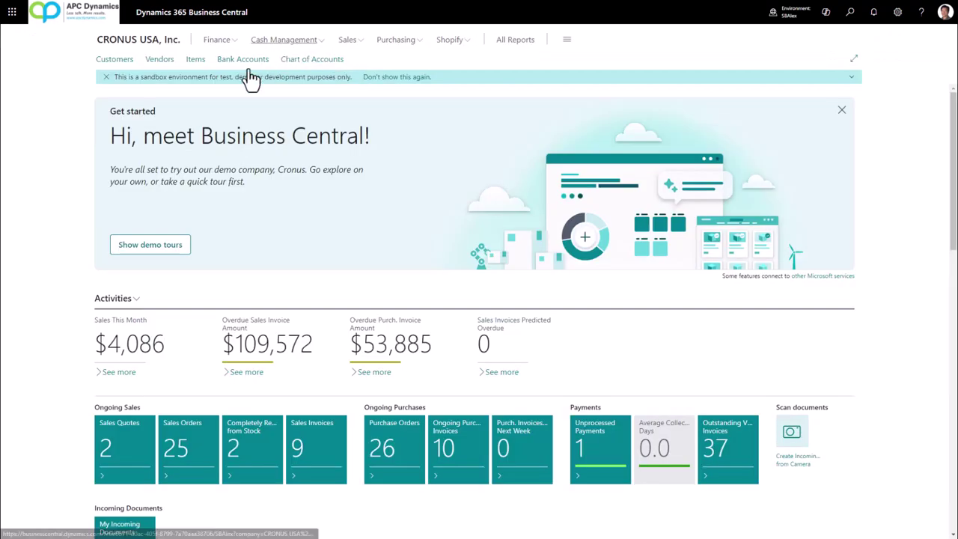
# Go to the purchase orders list and open the 721.42 purchase order of London Postmaster.
pyautogui.click(395, 39)
pyautogui.click(224, 90)
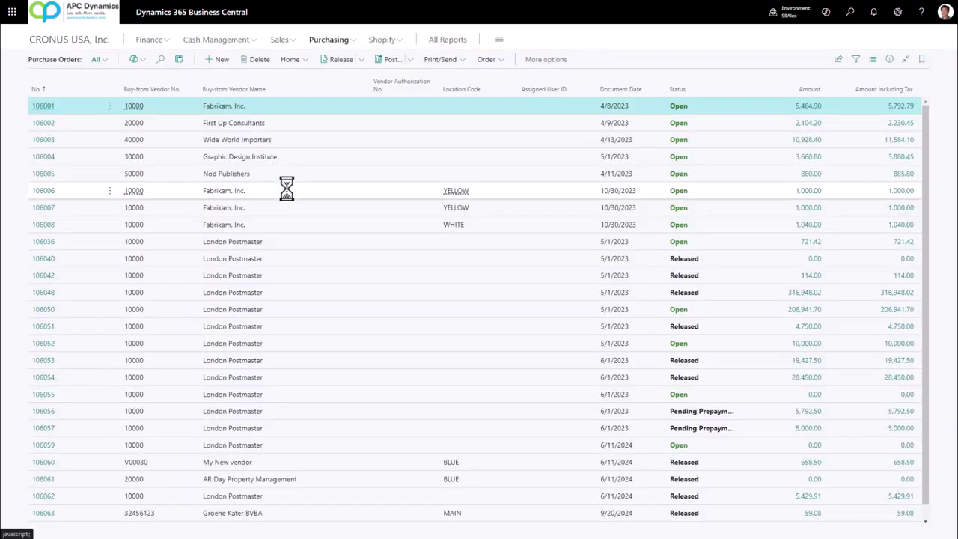
pyautogui.click(42, 244)
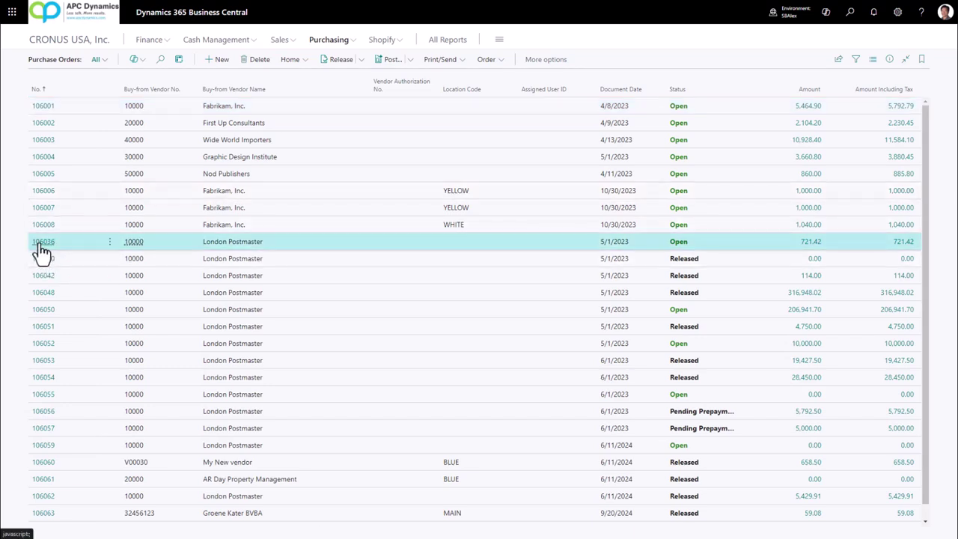
pyautogui.click(41, 246)
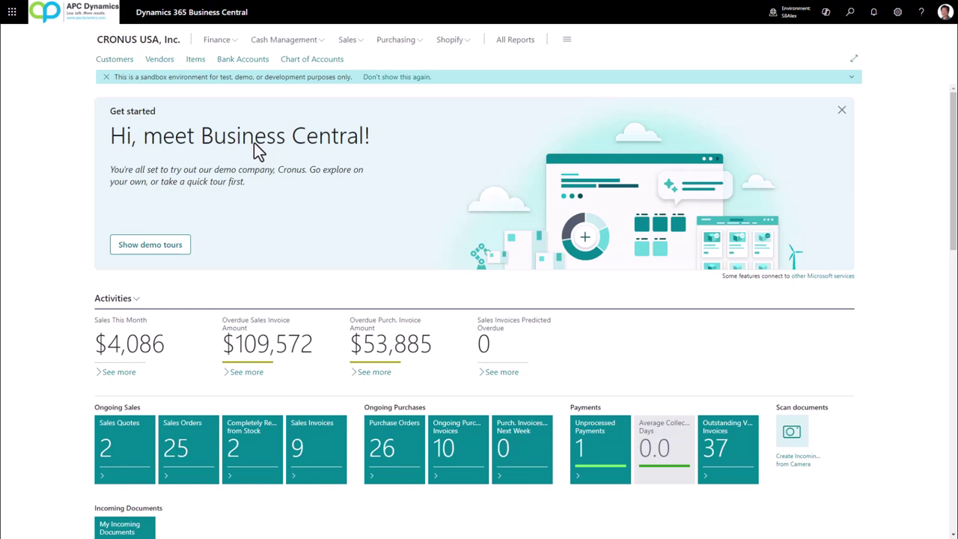
# Search for "general journal" and open the General Journals page.
pyautogui.click(848, 20)
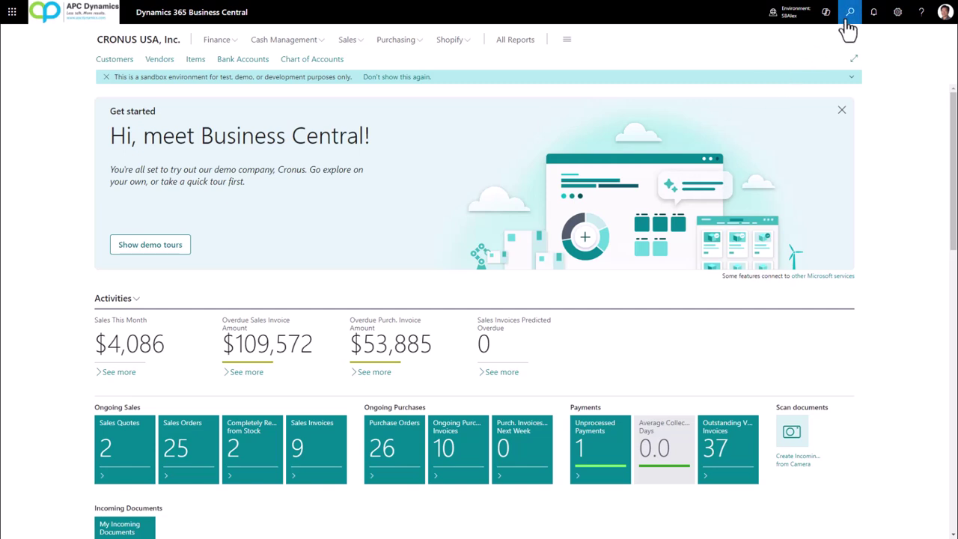
pyautogui.write('general journal')
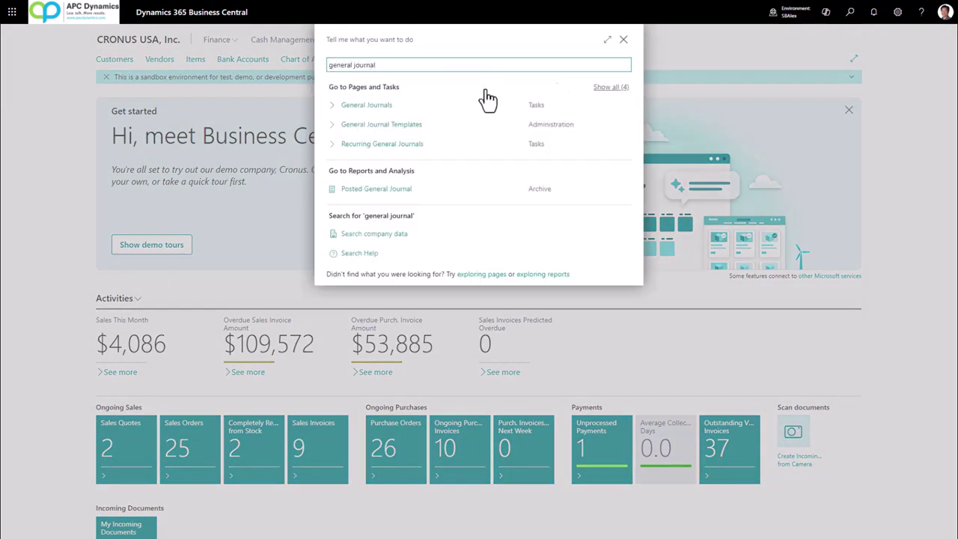
pyautogui.click(365, 106)
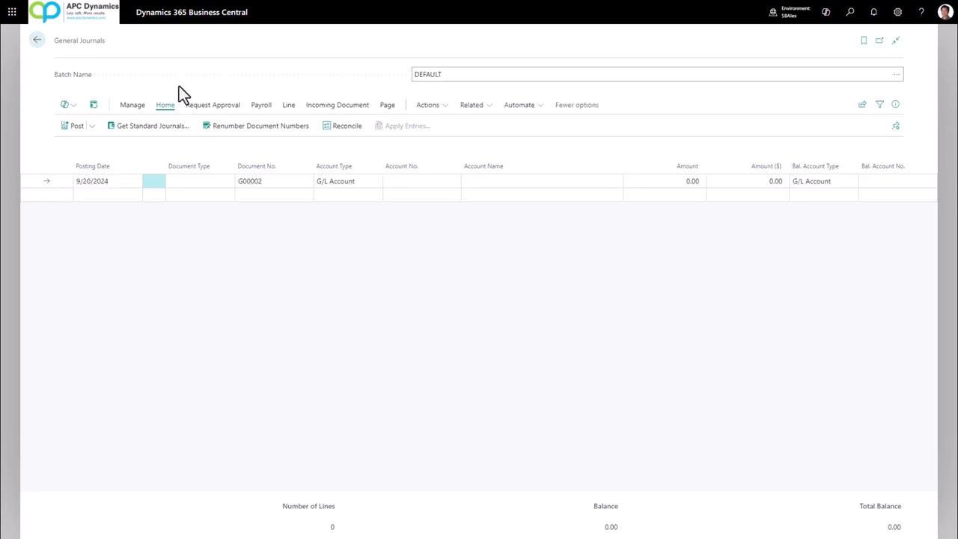
# Look through the available actions and related records of the DEFAULT general journal batch.
pyautogui.click(428, 105)
pyautogui.click(471, 113)
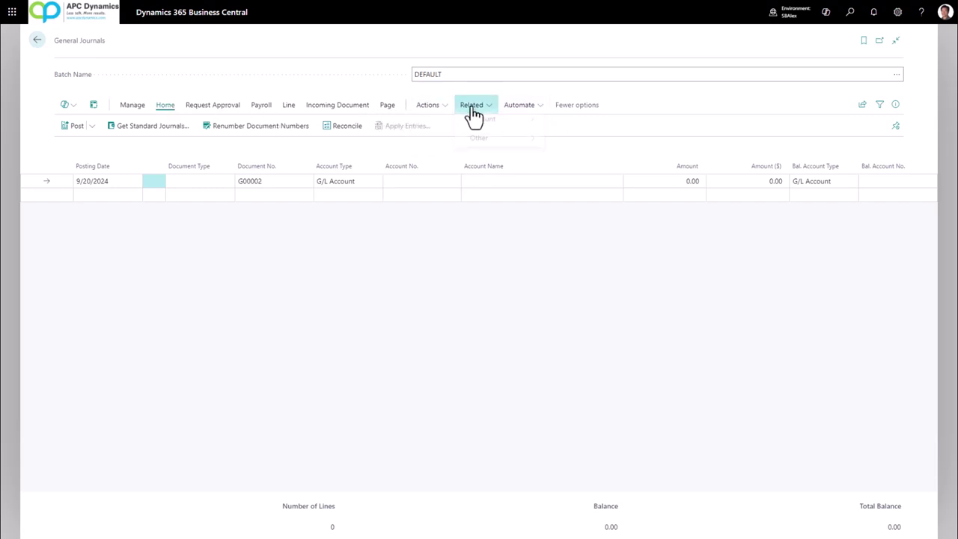
pyautogui.click(442, 113)
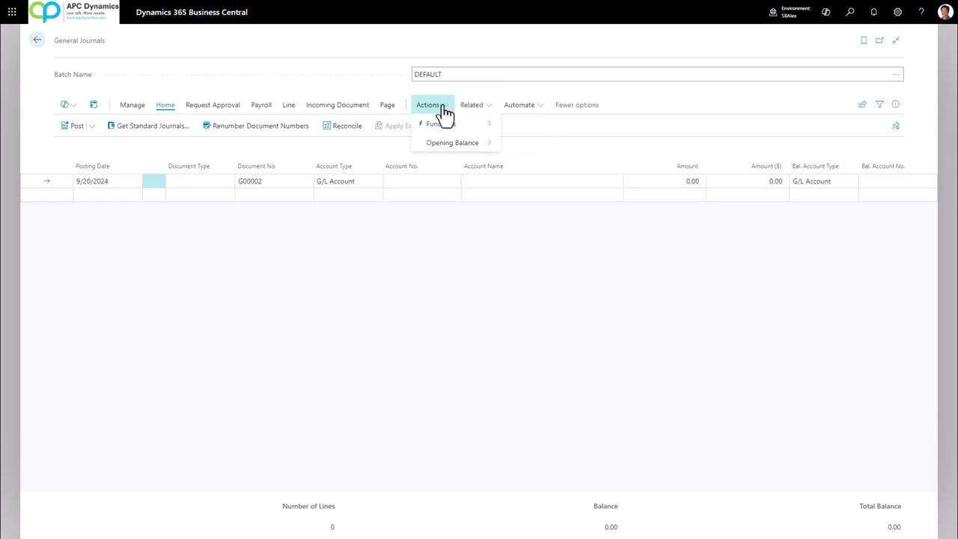
pyautogui.click(485, 114)
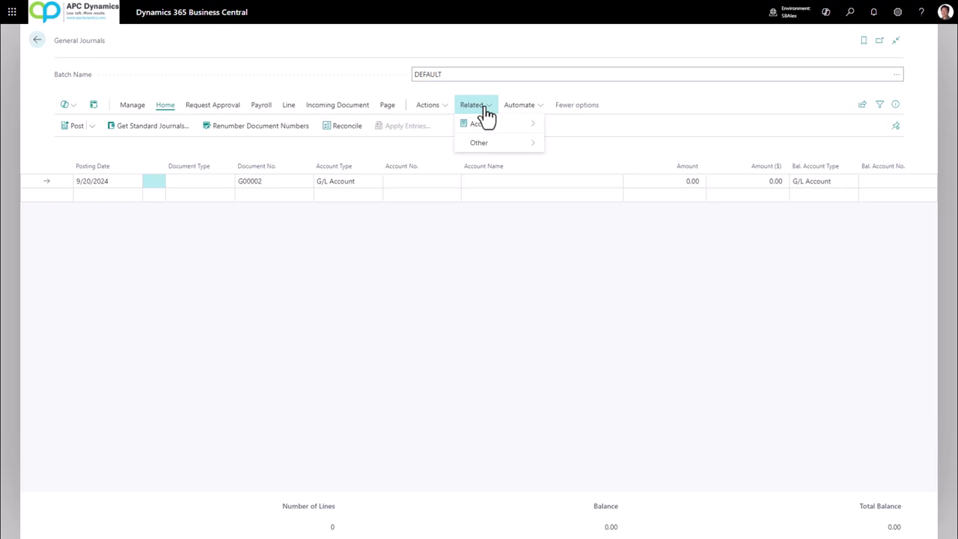
# Fill the first journal line with the Revolving Credit G/L account and an amount of -5000, leaving the document type blank.
pyautogui.click(188, 180)
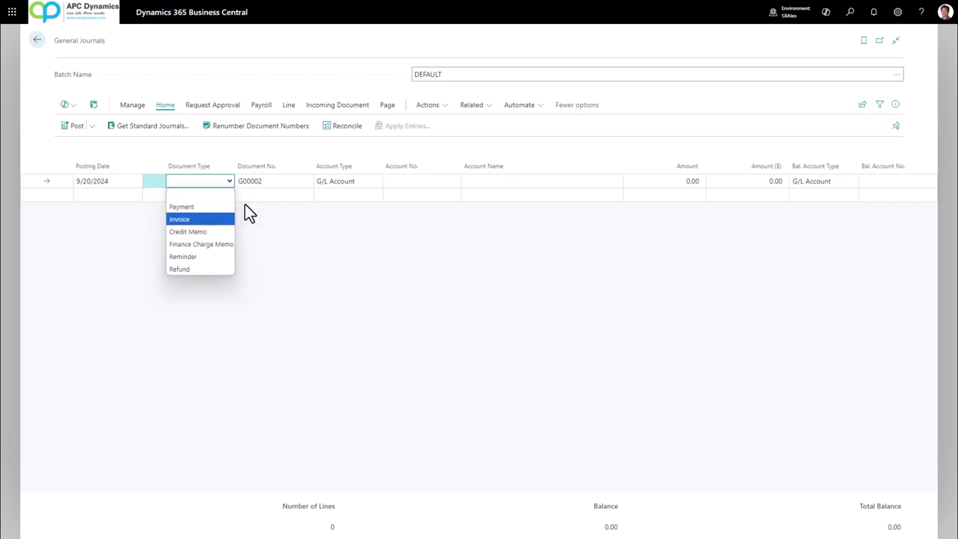
pyautogui.click(389, 185)
pyautogui.click(452, 184)
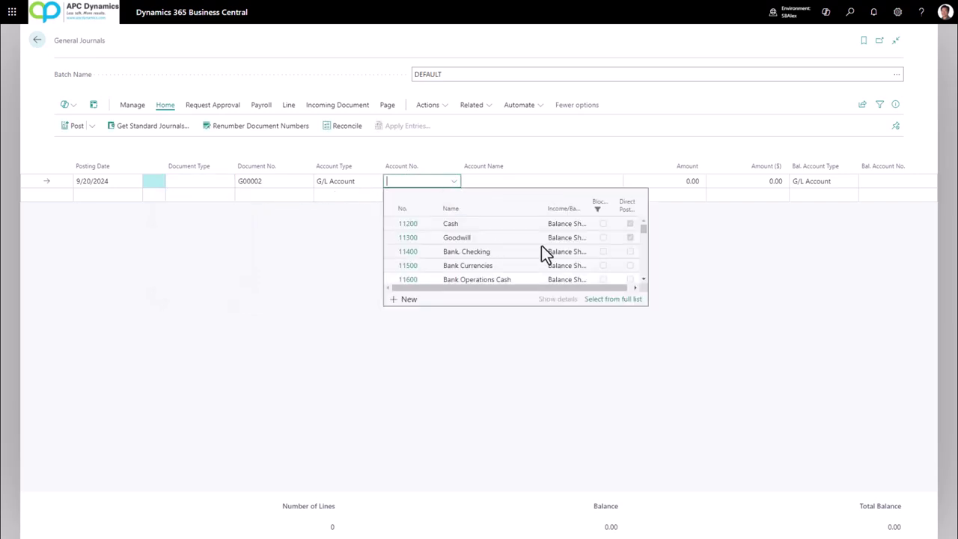
pyautogui.write('22100')
pyautogui.click(635, 184)
pyautogui.write('-5000')
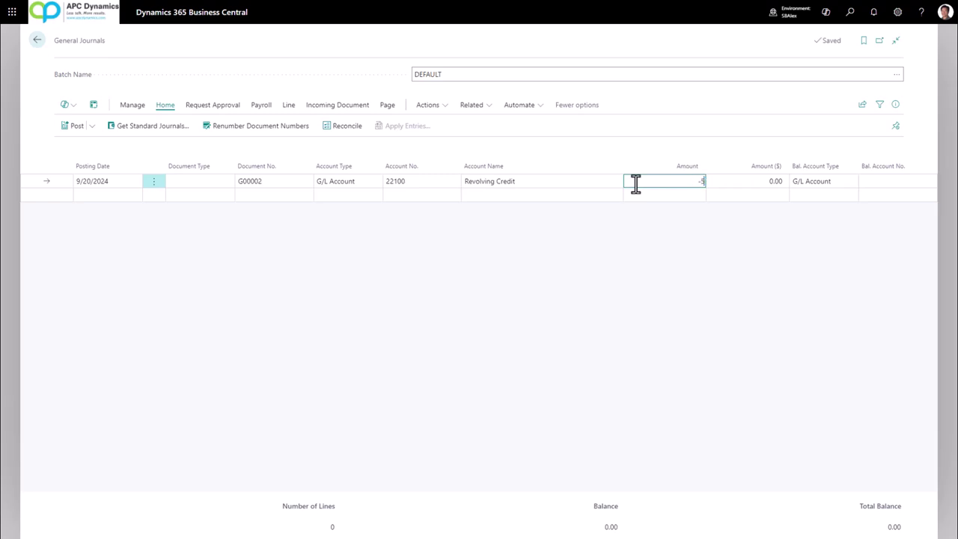
pyautogui.press('Tab')
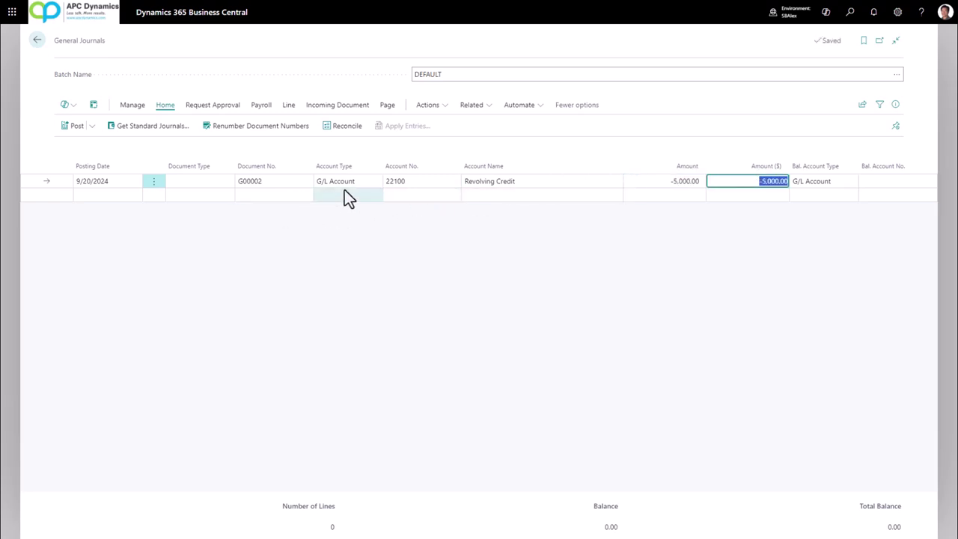
# Start a second journal line of type G/L Account and choose the Cash account for it.
pyautogui.click(343, 195)
pyautogui.click(392, 194)
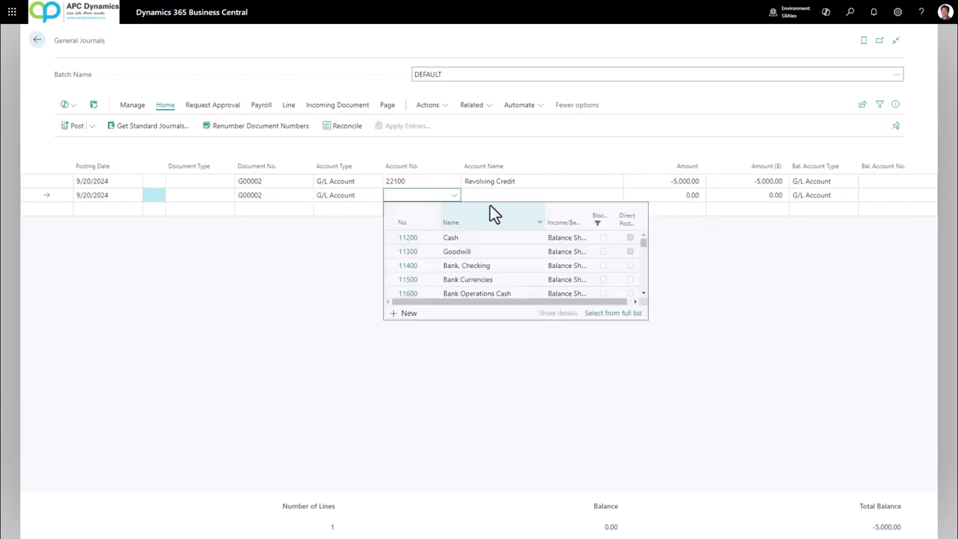
pyautogui.scroll(-2, 501, 263)
pyautogui.scroll(2, 501, 263)
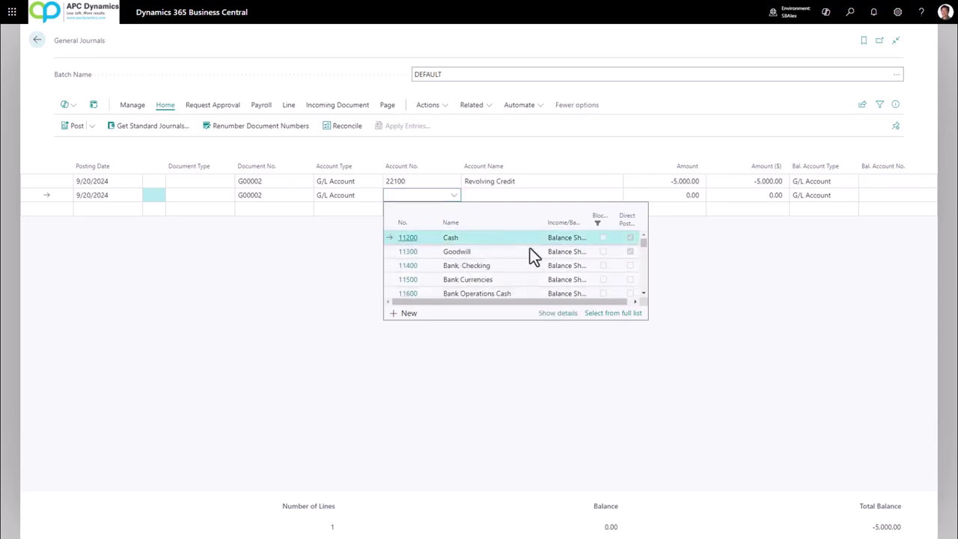
pyautogui.click(508, 240)
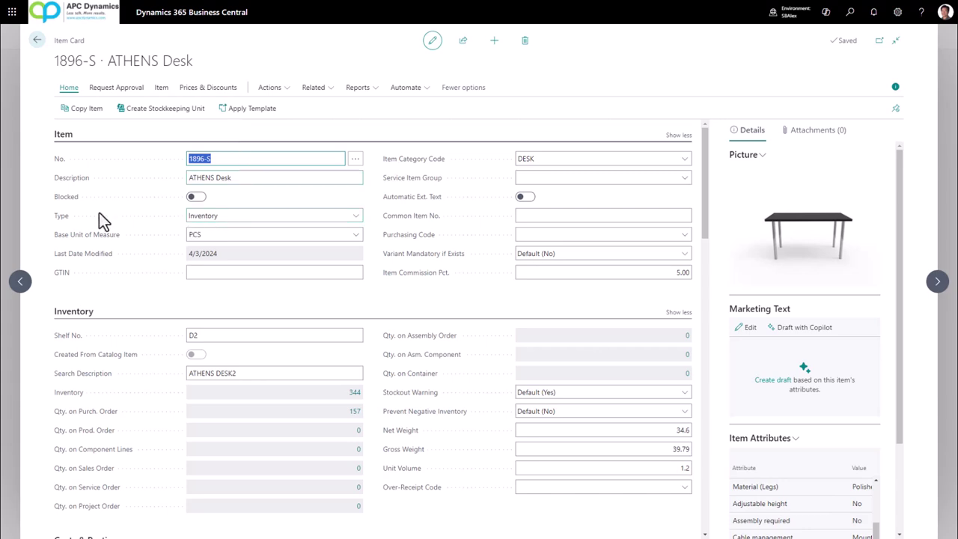
# On the ATHENS Desk item card, check the Type options and pick PCS from the full, editable list of base units of measure.
pyautogui.click(356, 217)
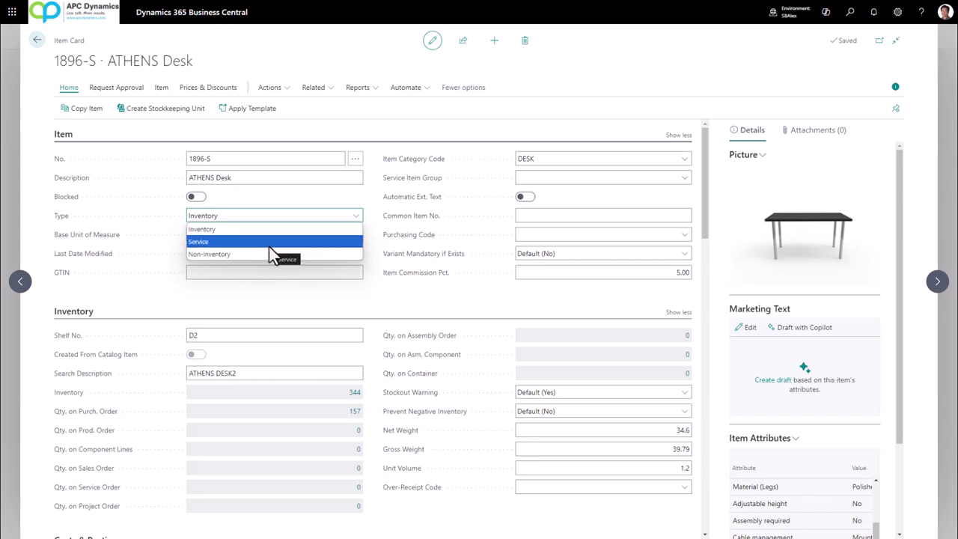
pyautogui.click(344, 287)
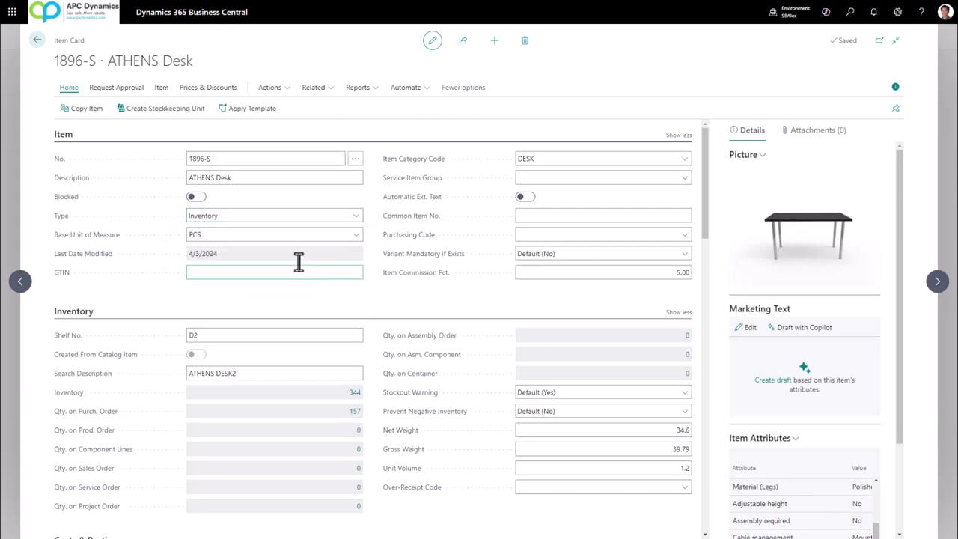
pyautogui.click(358, 238)
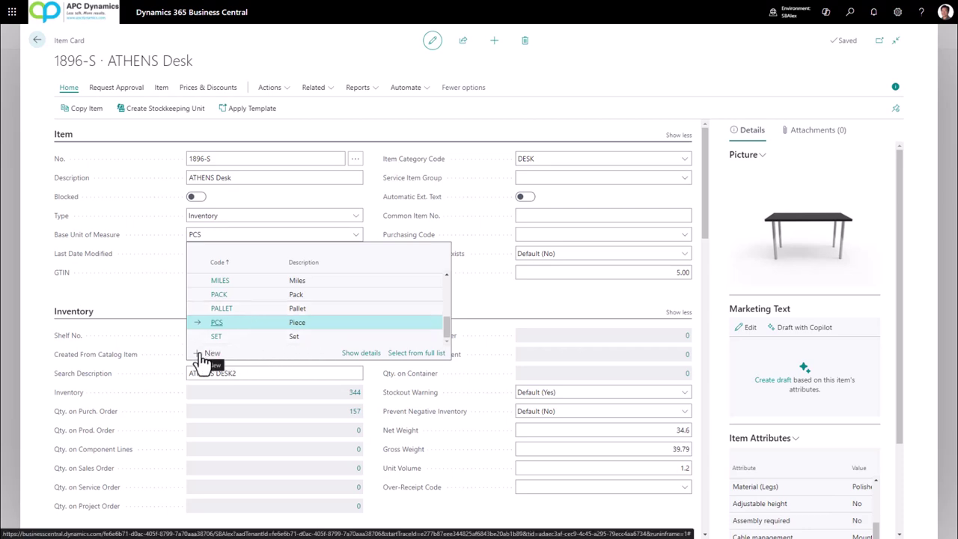
pyautogui.click(419, 354)
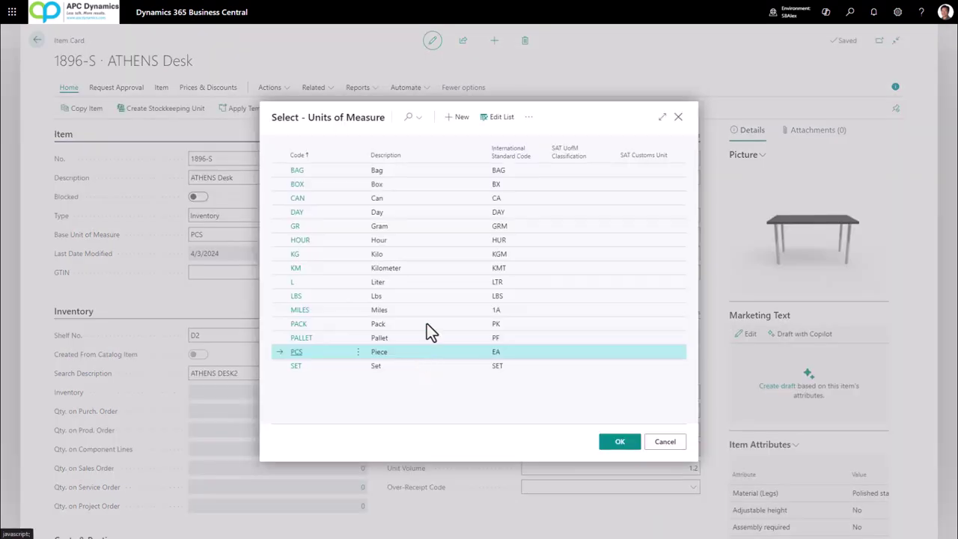
pyautogui.click(487, 120)
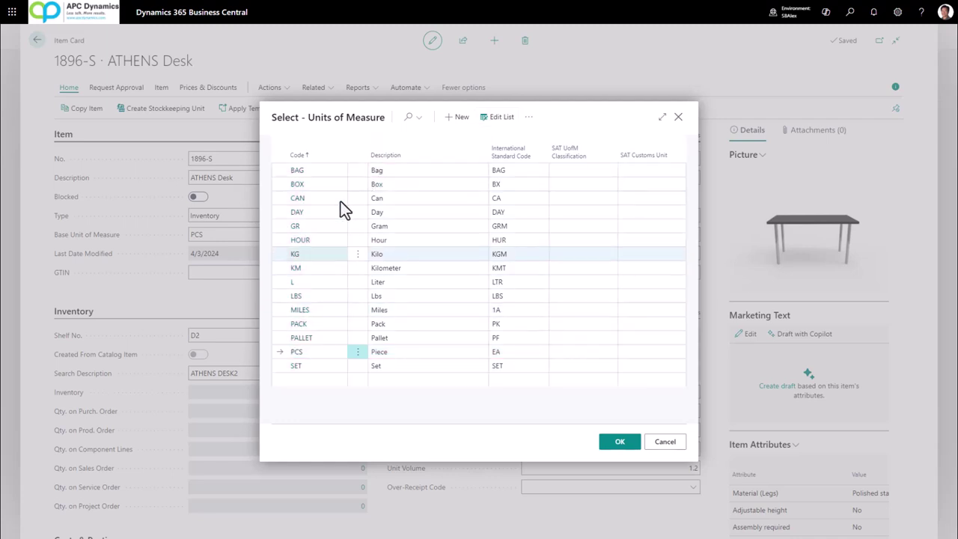
pyautogui.doubleClick(413, 348)
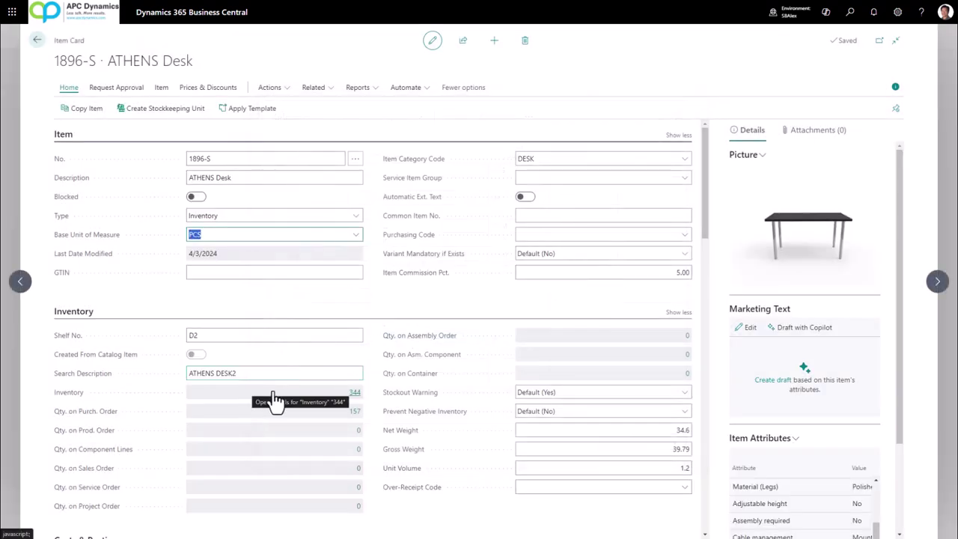
# View the item ledger entries behind the desk's inventory and the purchase lines behind its quantity on purchase order, returning to the item card.
pyautogui.click(355, 394)
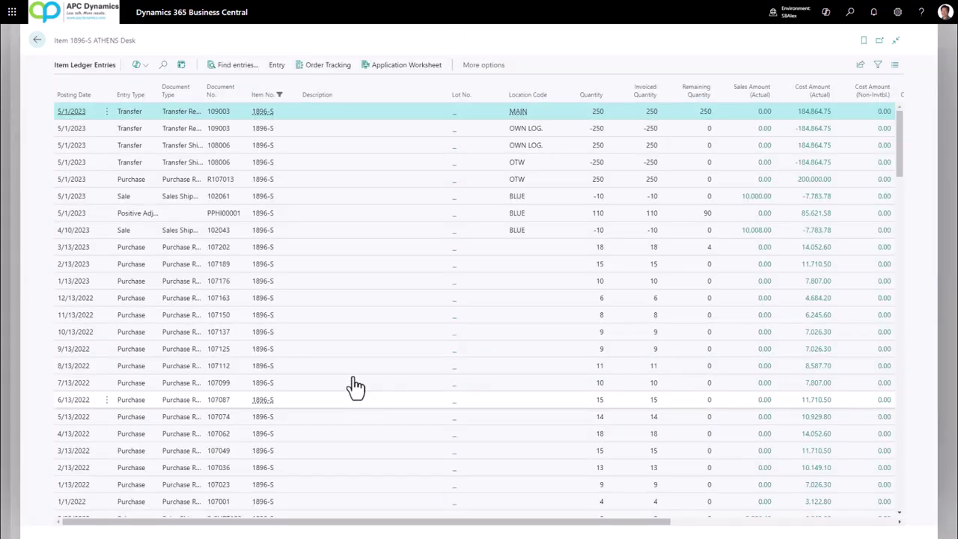
pyautogui.press('Escape')
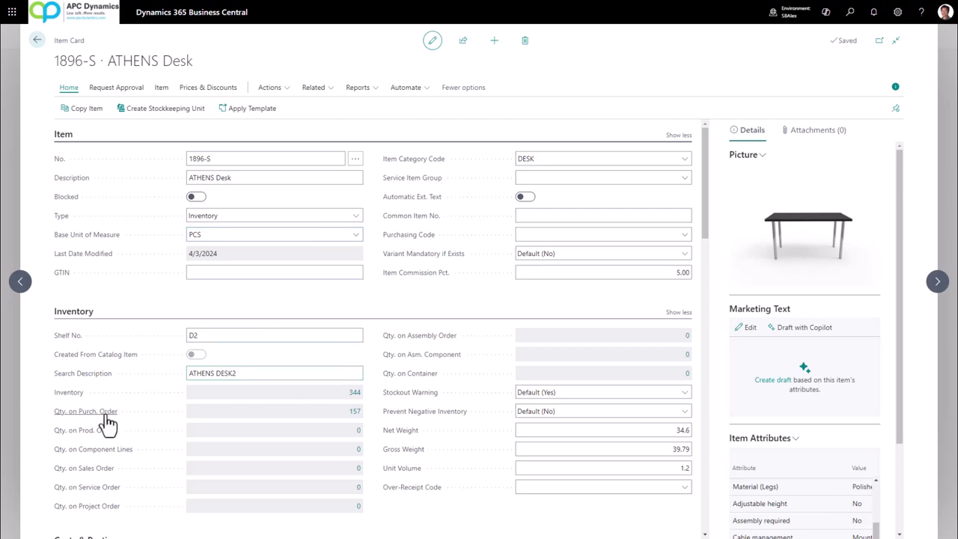
pyautogui.click(357, 412)
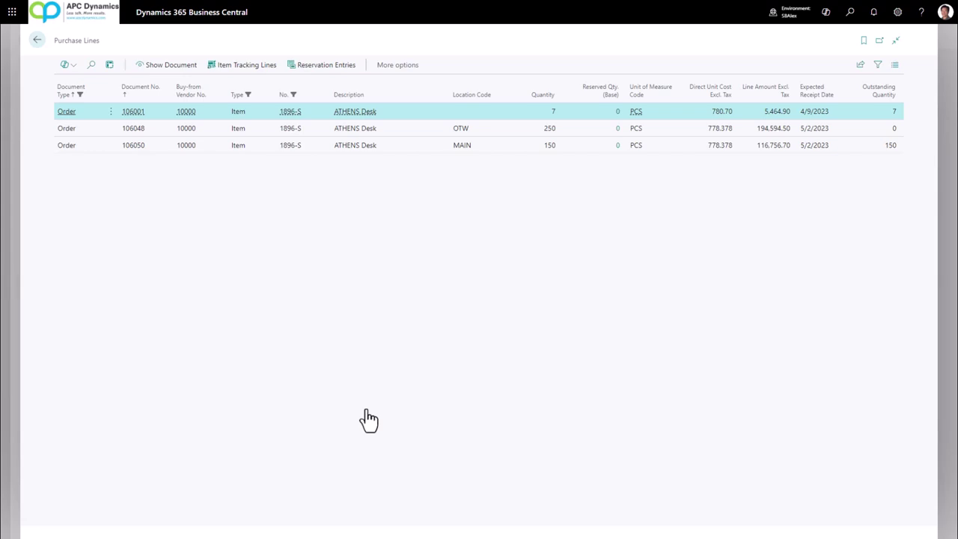
pyautogui.press('Escape')
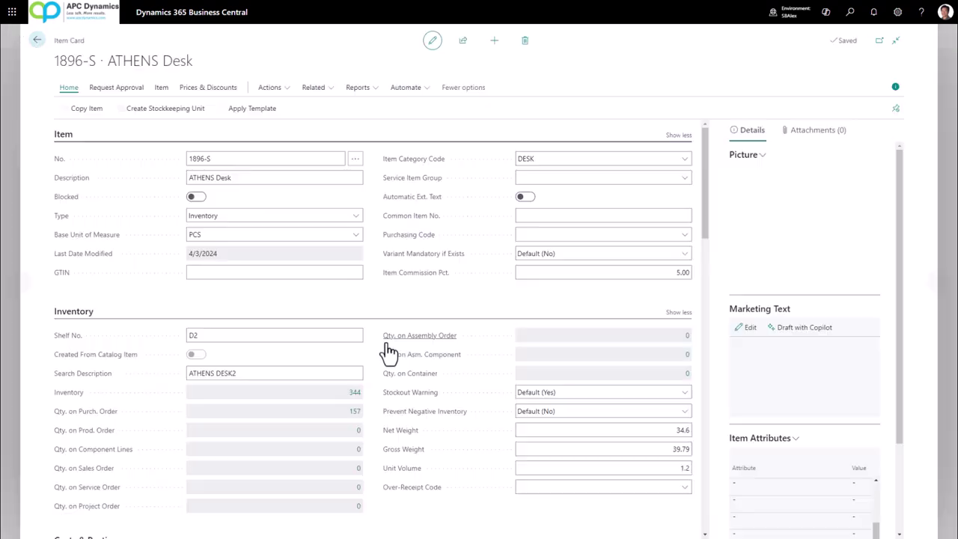